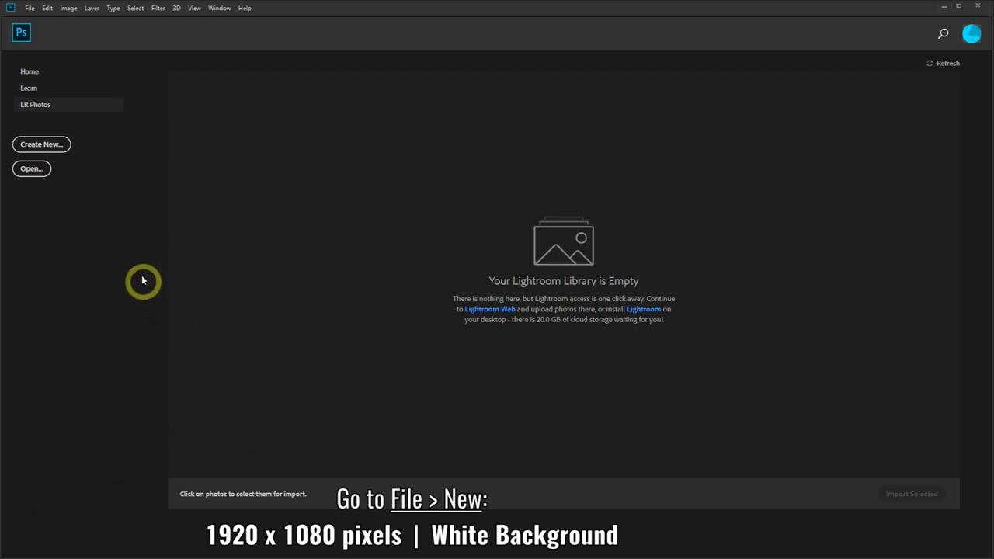
Step: Create a 1920 x 1080 pixel blank document with a white background
left_click(29, 9)
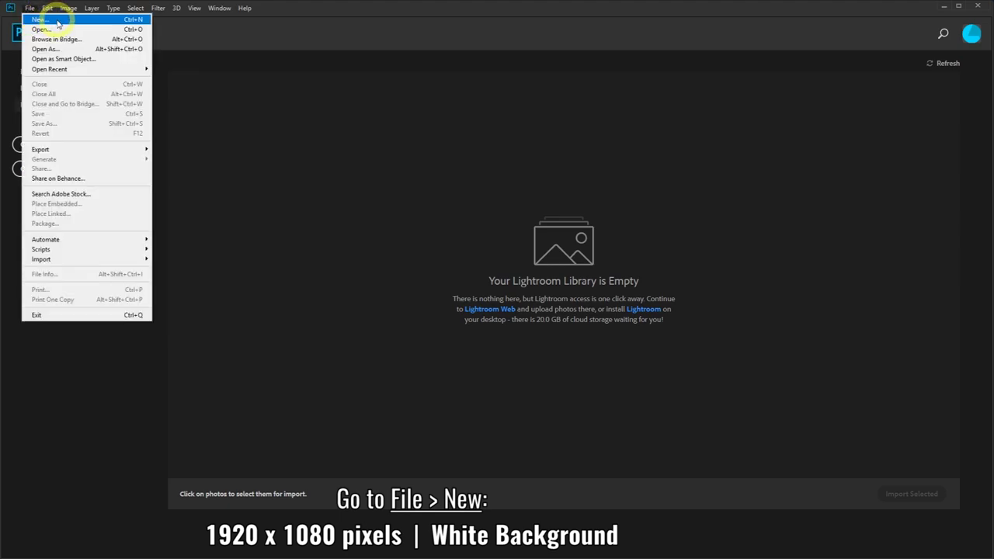
left_click(58, 22)
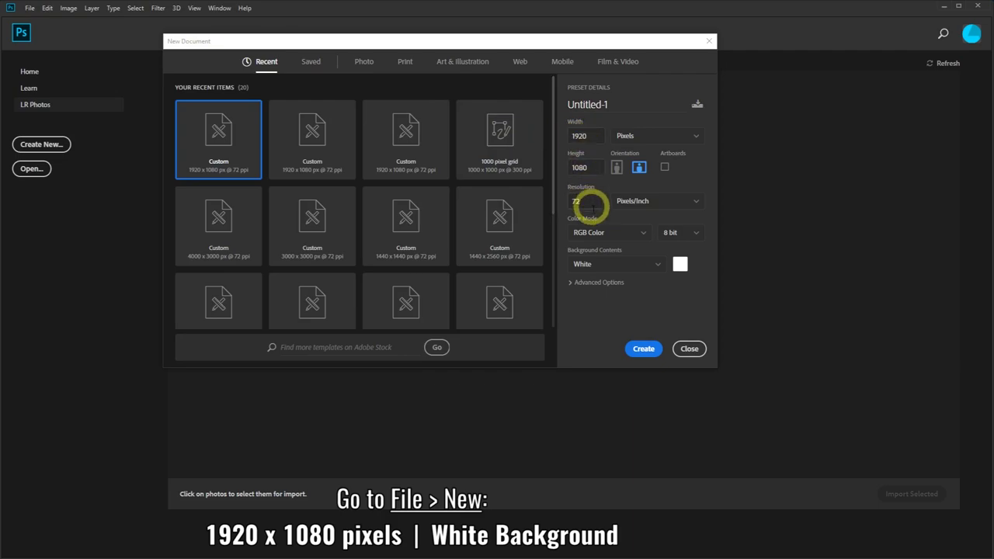
left_click(644, 349)
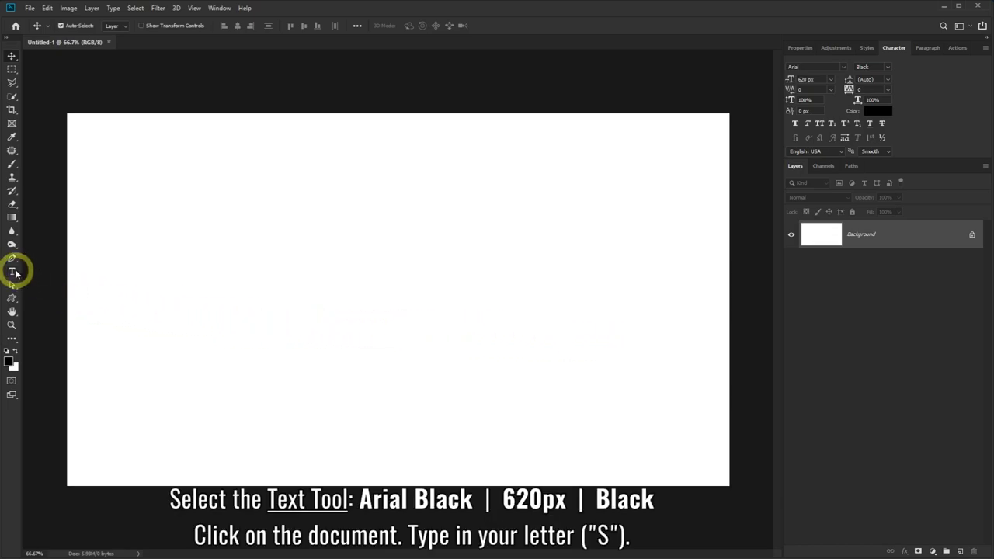
Step: Add a black 620 px Arial Black 'S' on the canvas, move it lower, and commit it
left_click(13, 272)
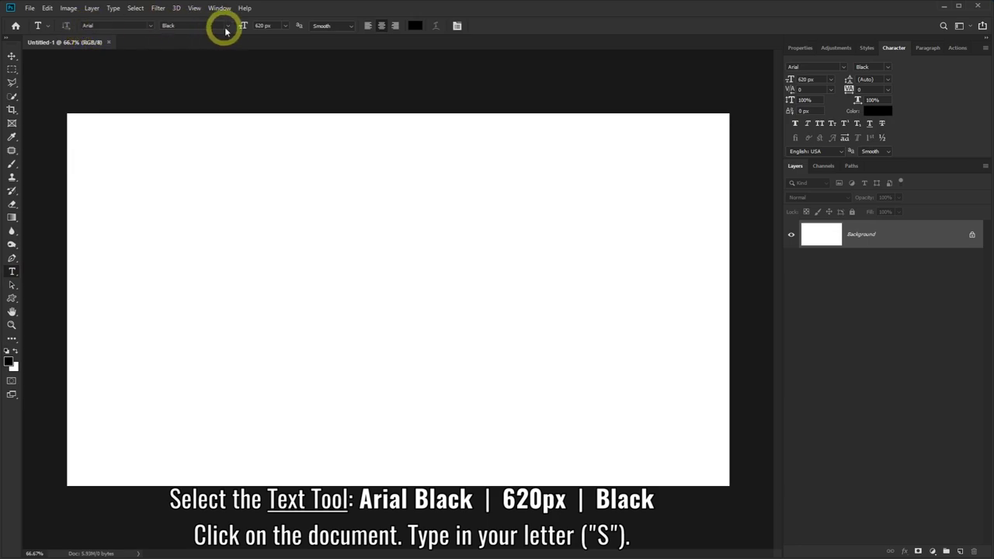
left_click(414, 27)
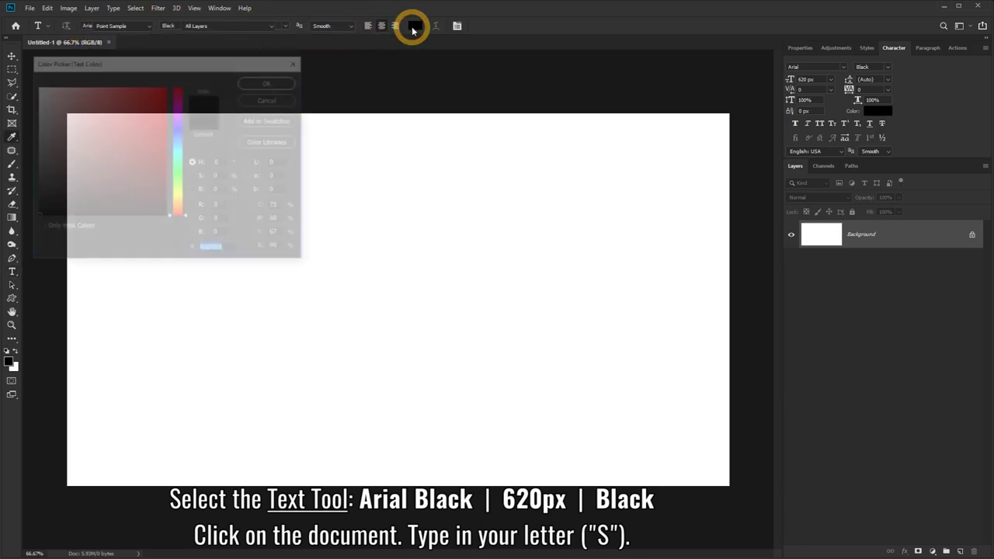
left_click(259, 84)
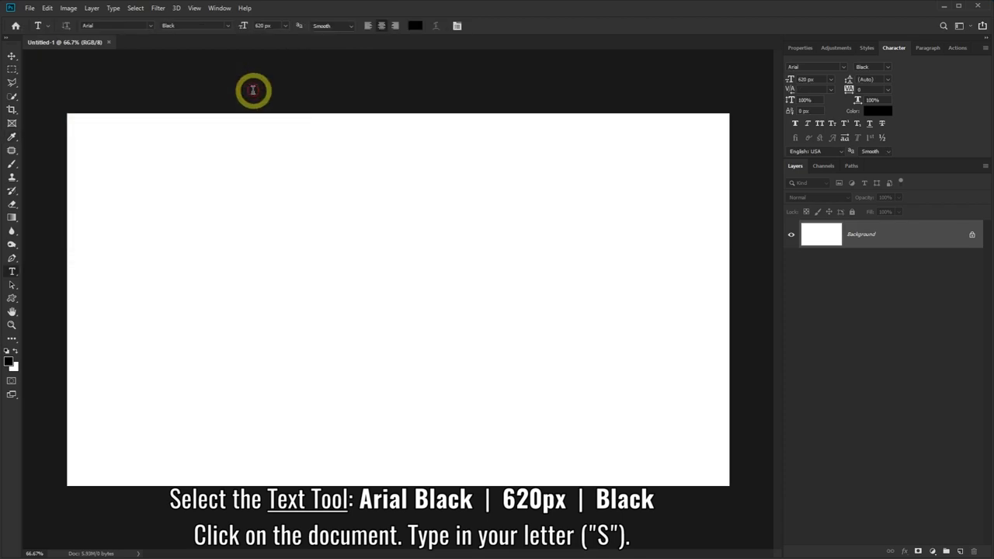
left_click(141, 324)
type("S")
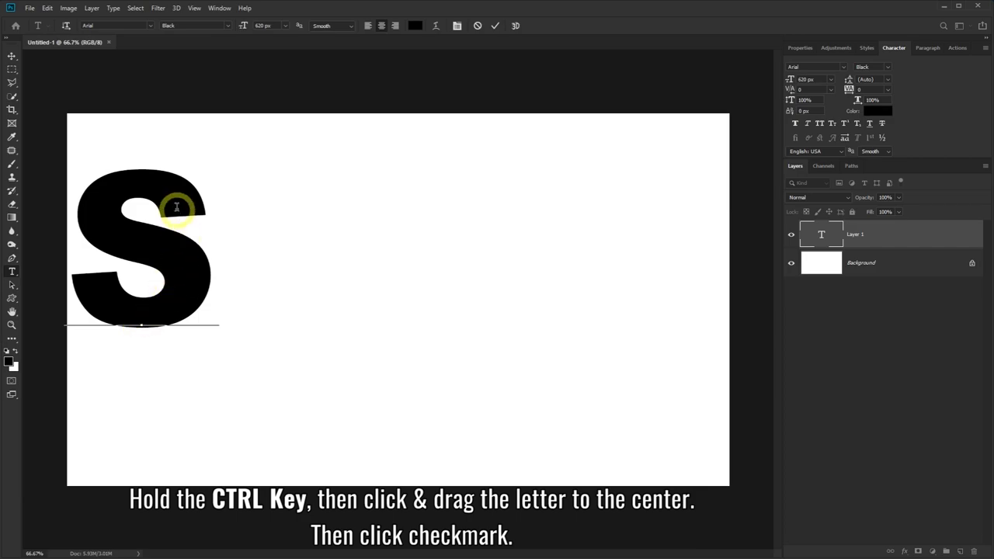
key("ctrl")
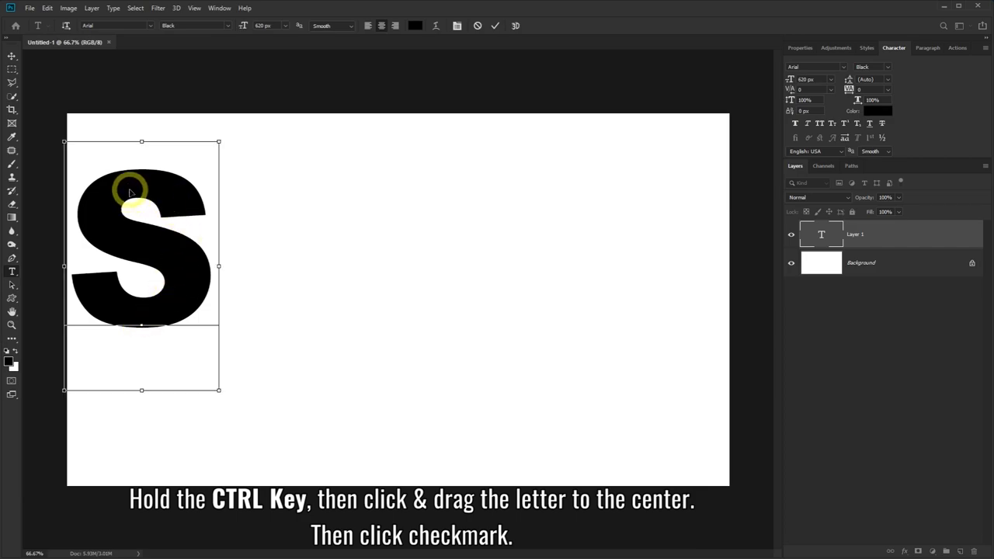
left_click_drag(129, 192, 132, 227)
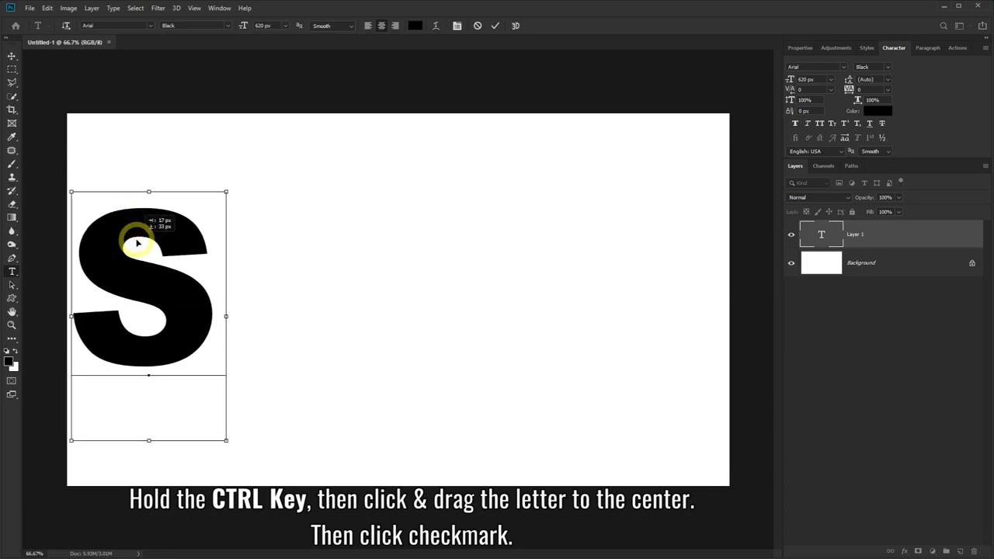
mouse_move(133, 227)
left_mouse_down()
mouse_move(137, 244)
mouse_move(129, 238)
left_mouse_up()
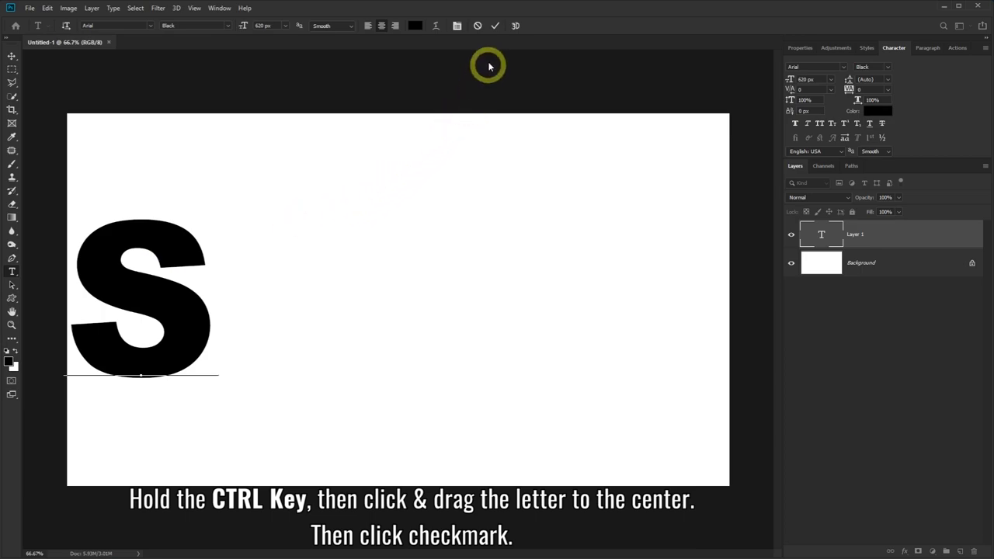
left_click(494, 28)
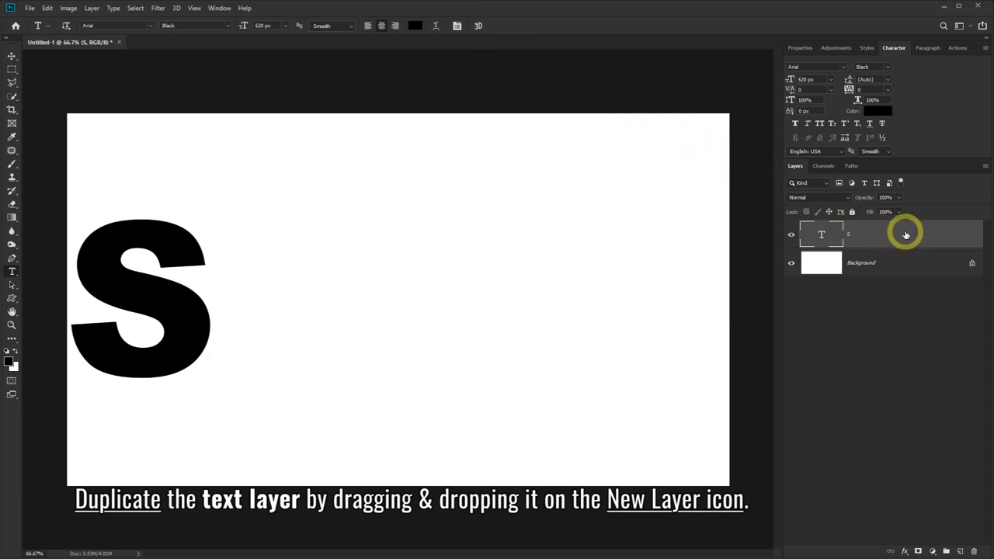
Step: Duplicate the S layer, shift the copy right, and change its letter to 'P'
left_click_drag(906, 235, 960, 551)
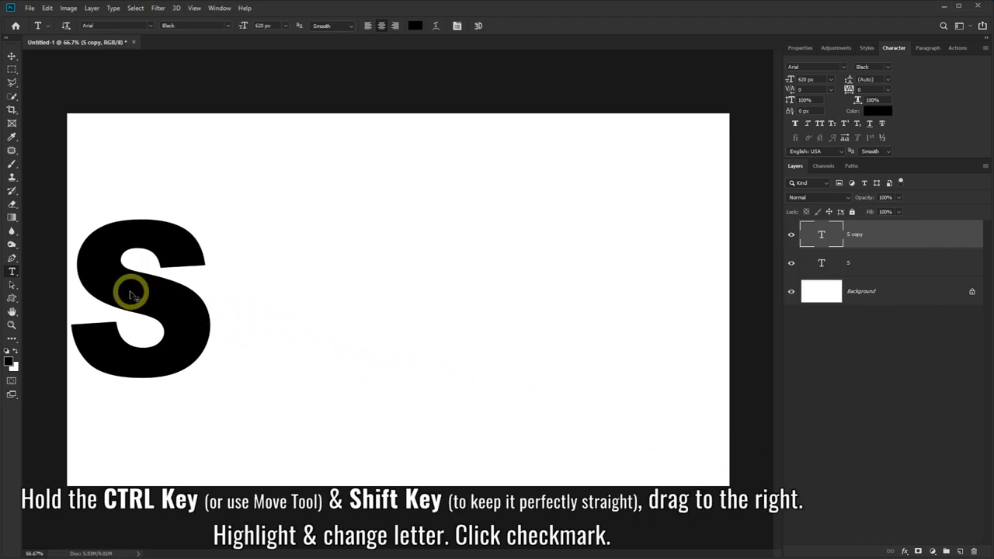
mouse_move(130, 295)
left_mouse_down()
mouse_move(265, 275)
mouse_move(247, 269)
mouse_move(259, 269)
left_mouse_up()
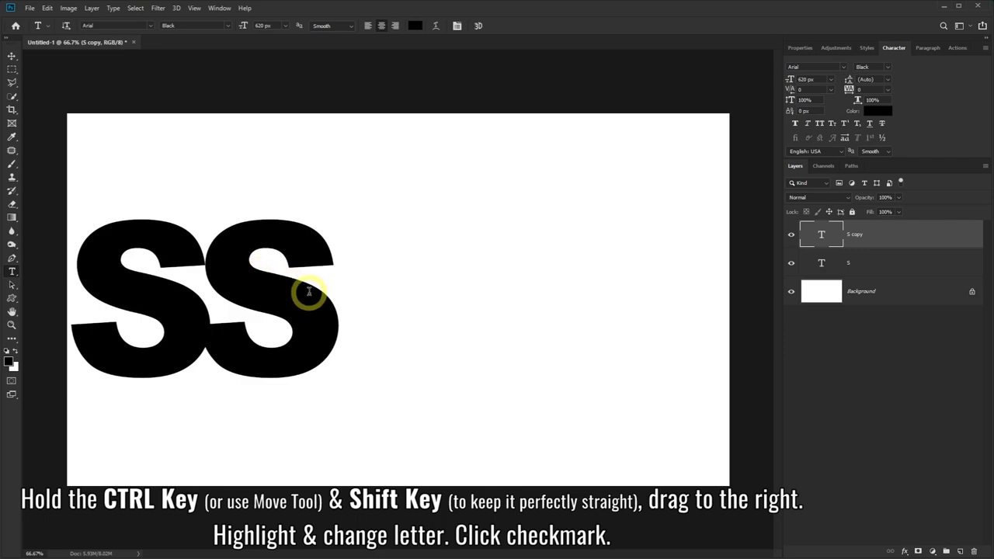
left_click_drag(309, 296, 249, 296)
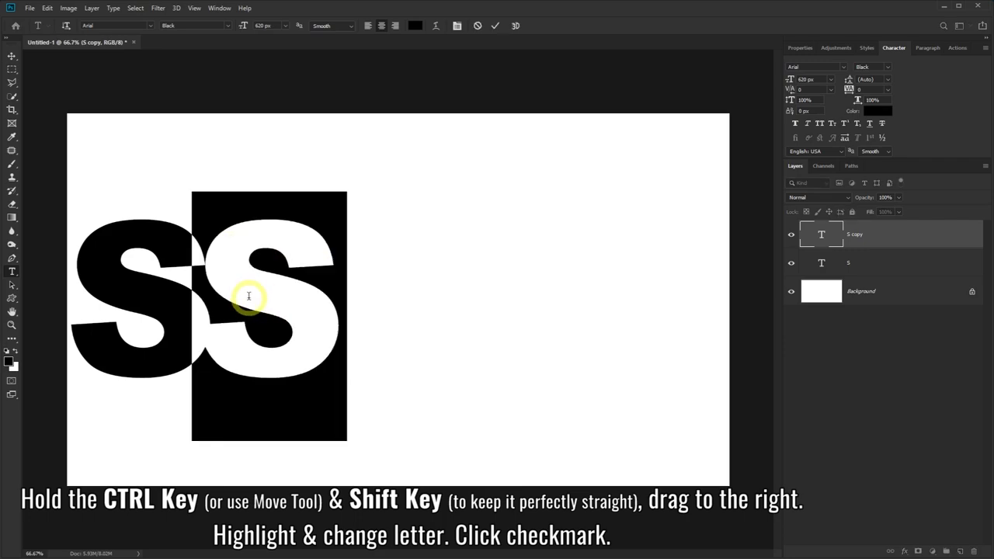
type("P")
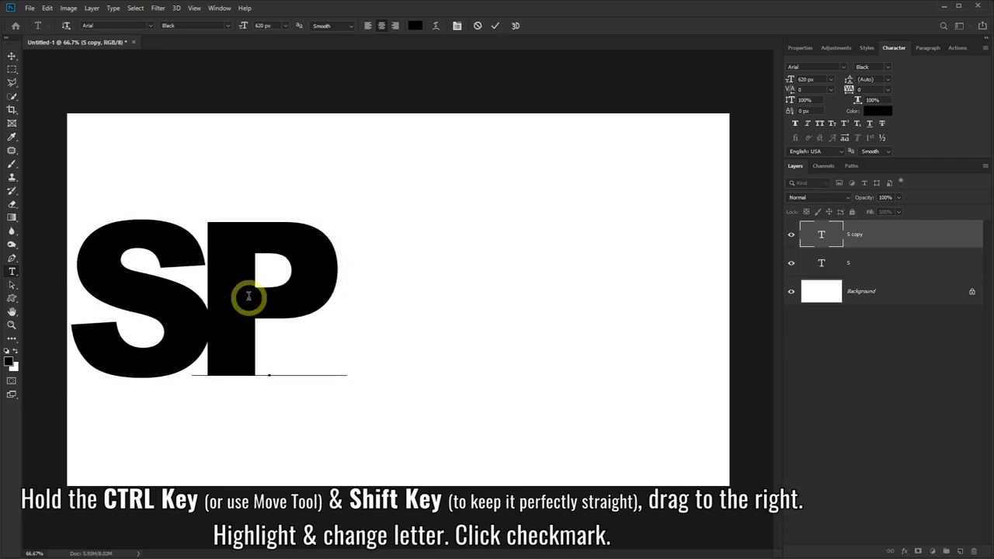
left_click(495, 26)
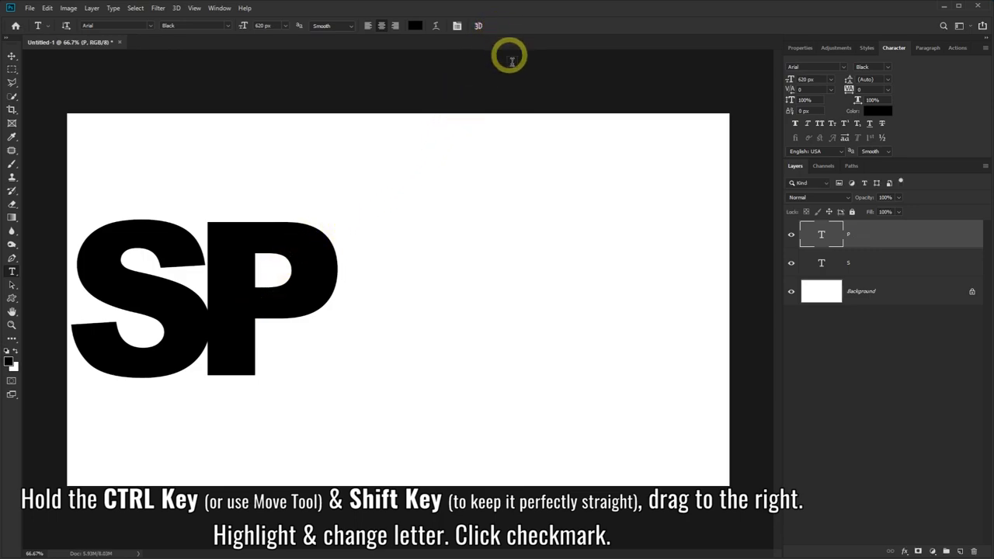
Step: Duplicate the P layer, move the copy right, and change its letter to 'A'
left_click_drag(883, 235, 962, 550)
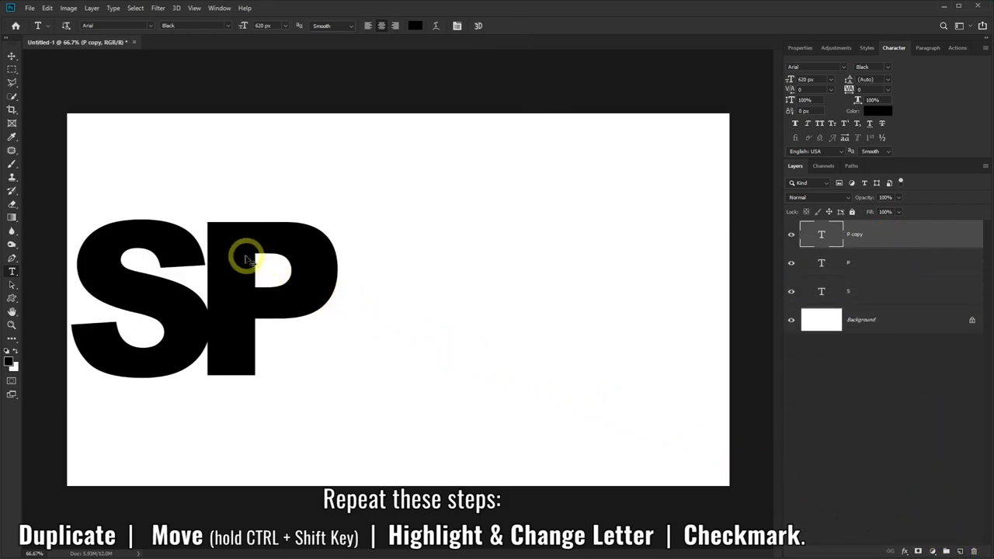
left_click_drag(238, 257, 371, 256)
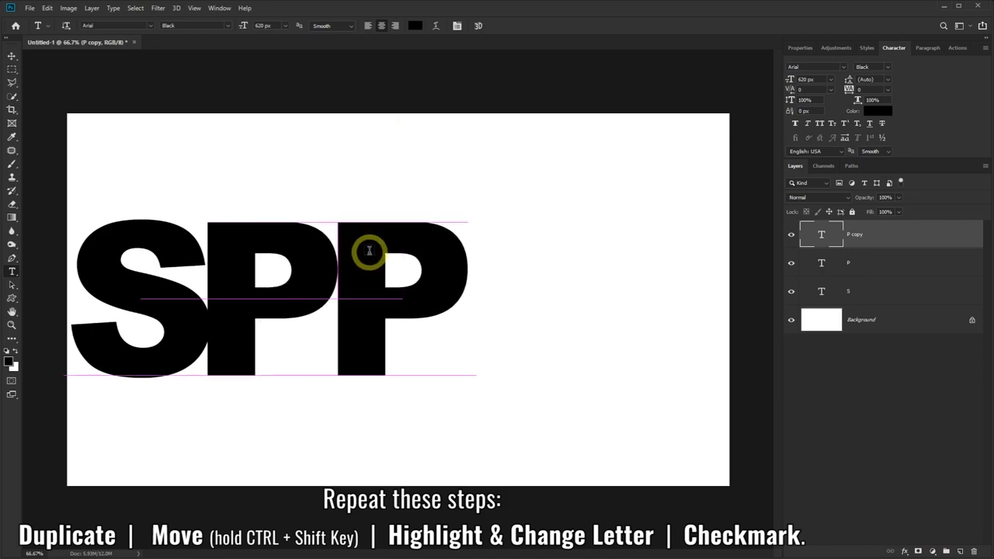
left_click(419, 275)
key("ctrl+a")
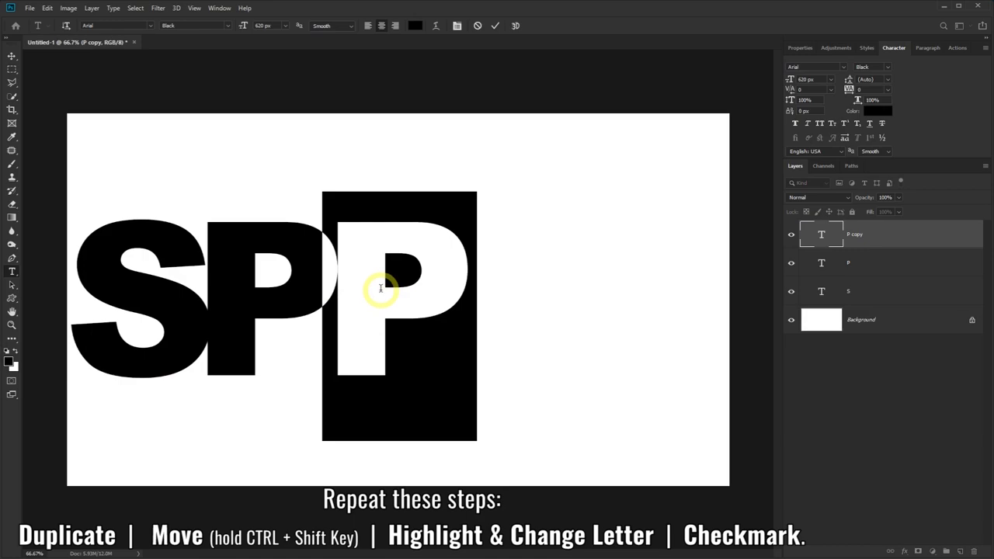
type("A")
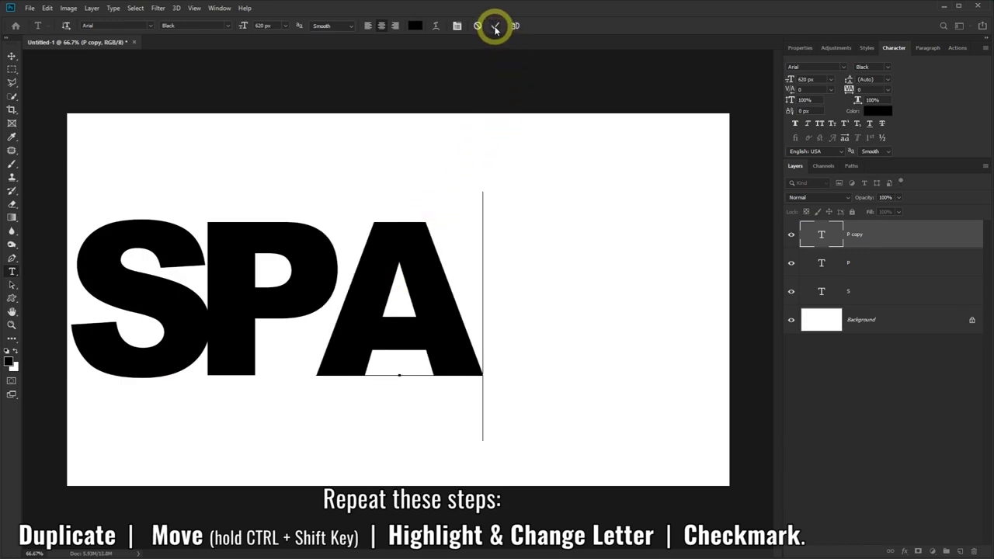
left_click(495, 27)
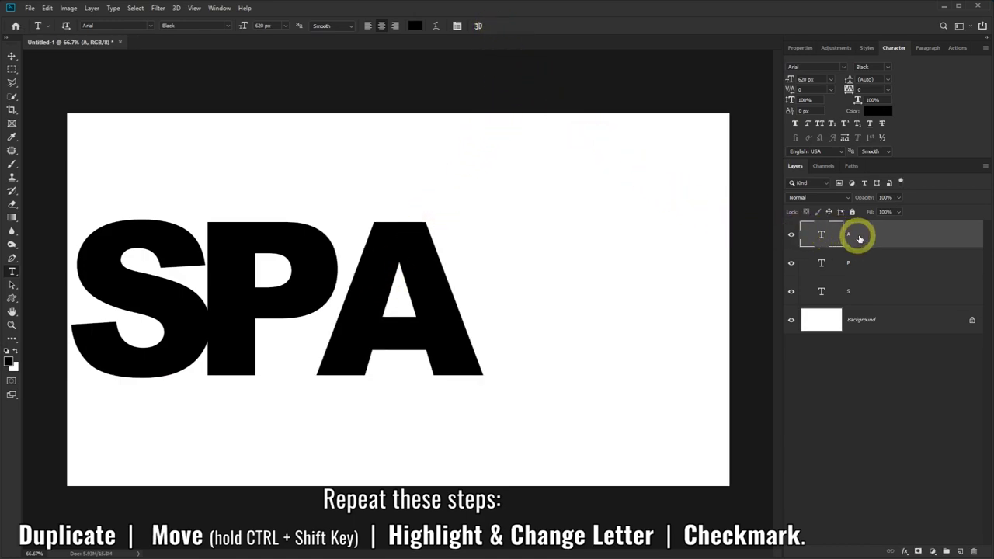
Step: Duplicate the A layer, move the copy right, and change its letter to 'R'
left_click_drag(859, 238, 963, 551)
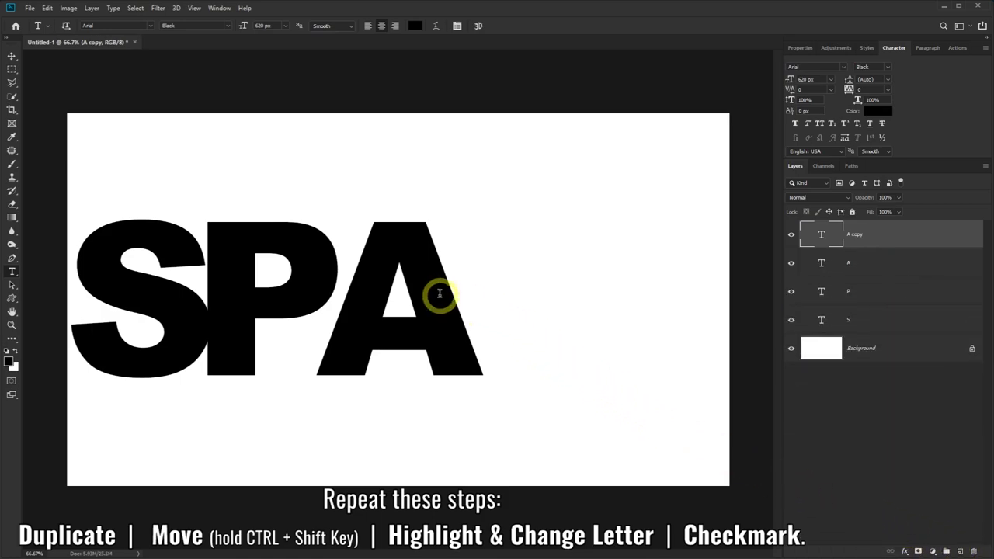
left_click_drag(432, 296, 595, 295)
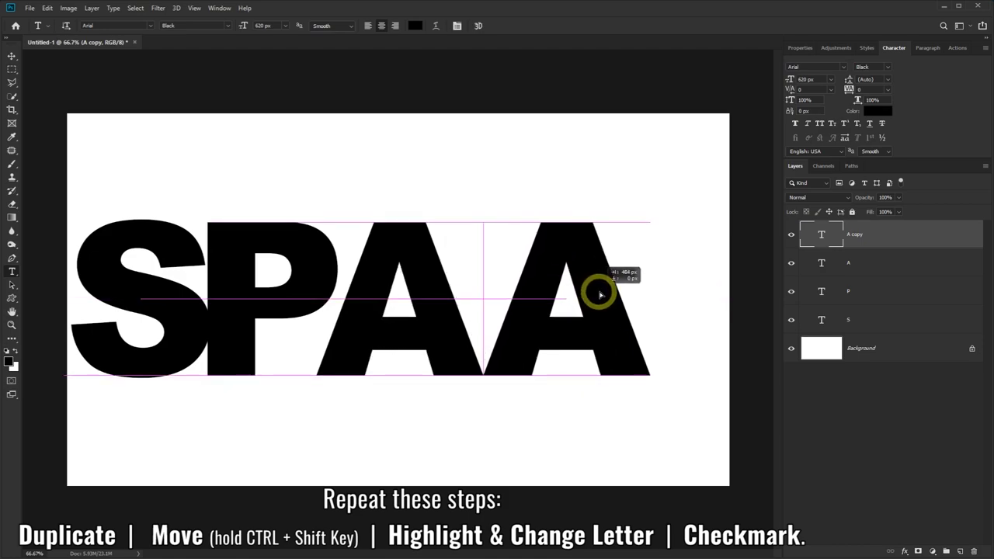
double_click(552, 289)
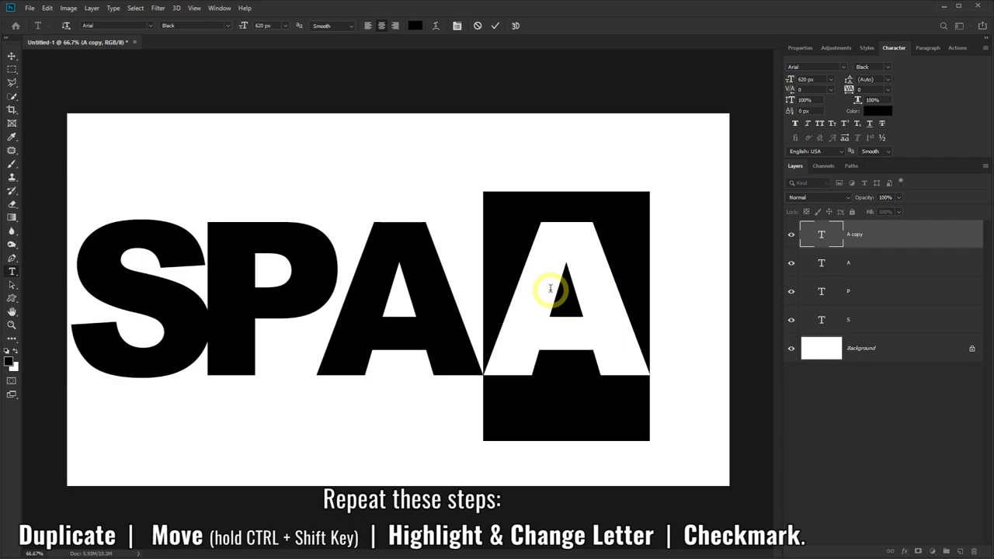
type("R")
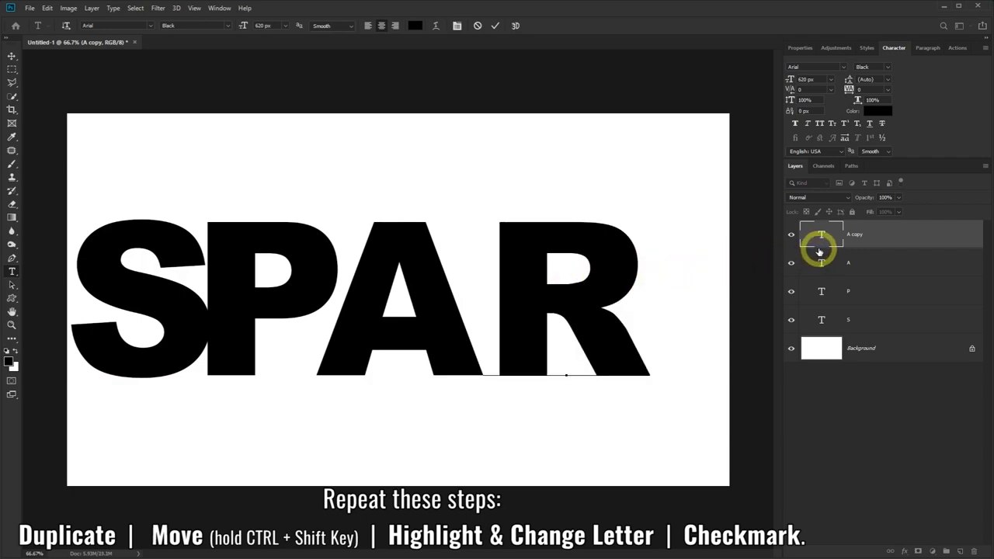
left_click(493, 27)
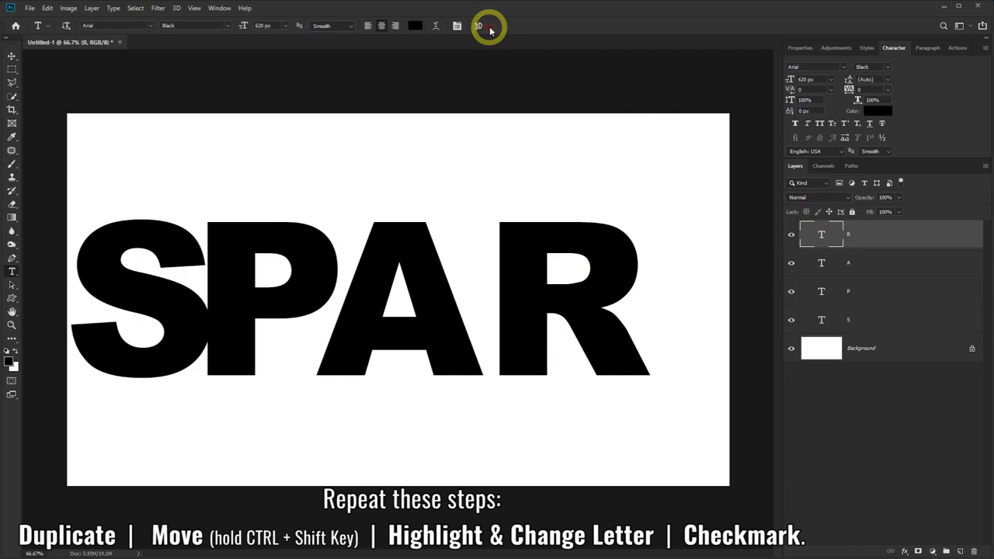
Step: Duplicate the R layer, move the copy right over the R, and change it to 'E'
left_click_drag(878, 233, 962, 552)
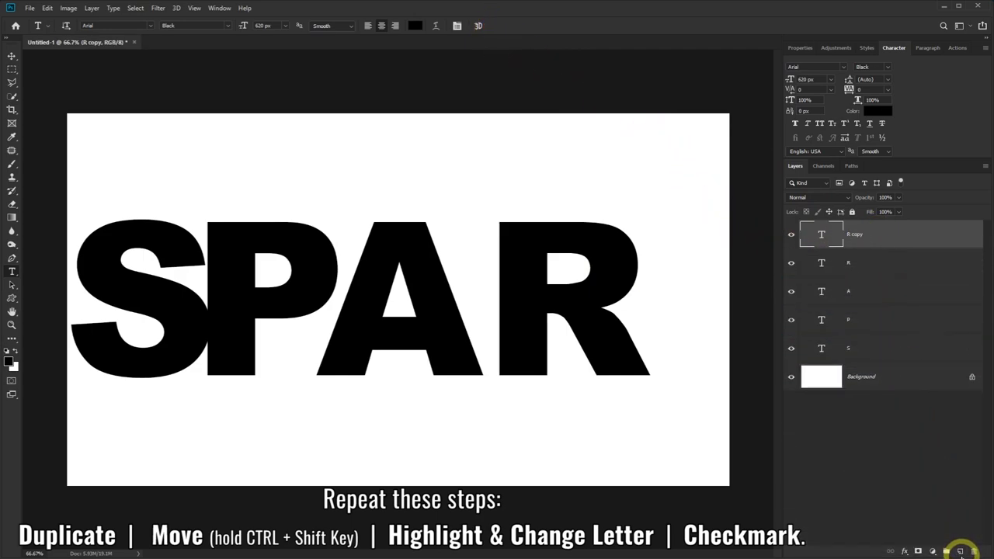
left_click(13, 58)
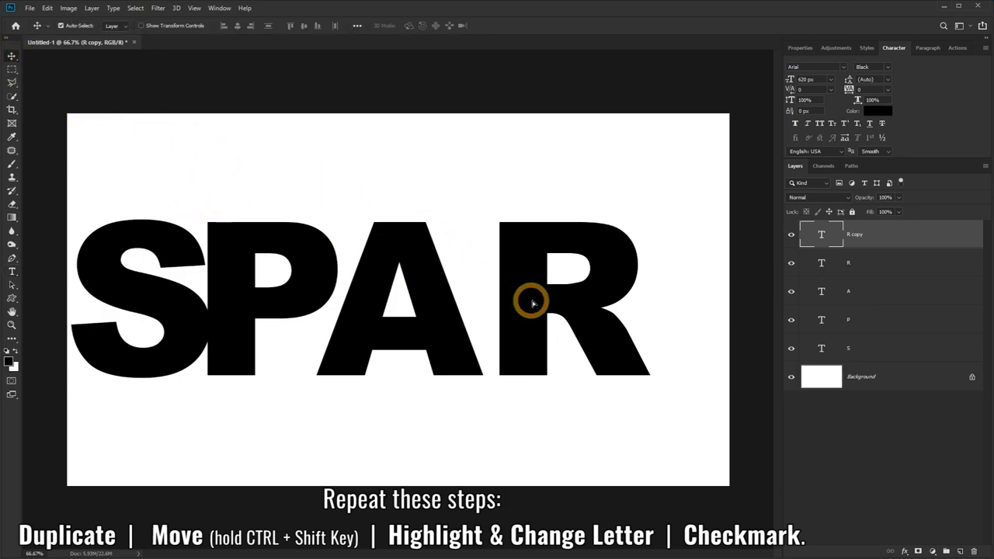
left_click_drag(533, 300, 646, 303)
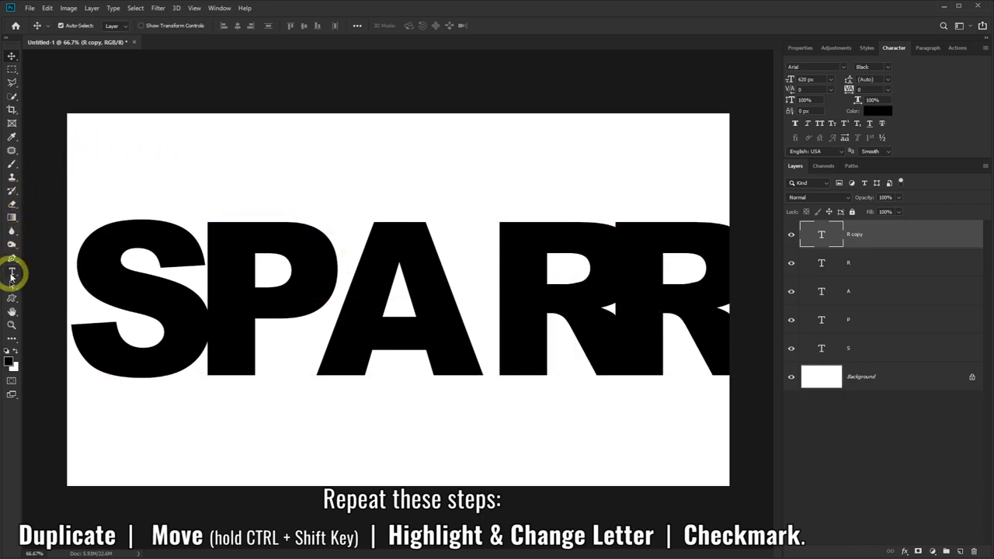
left_click(12, 273)
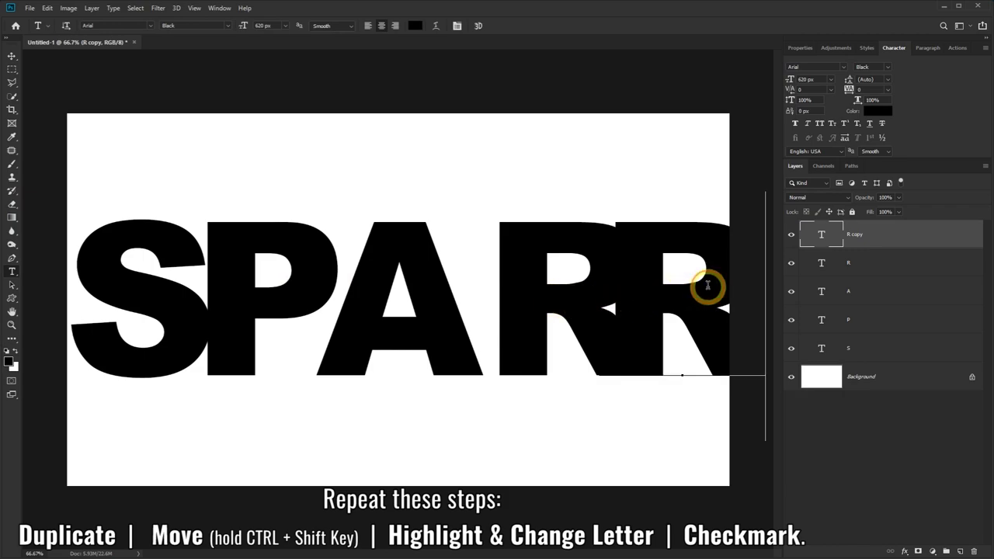
double_click(662, 280)
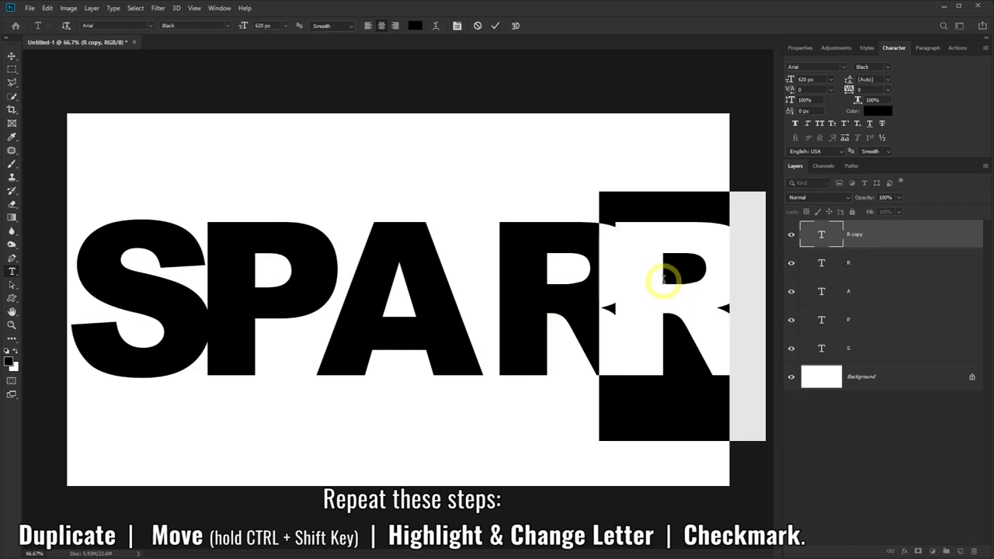
type("E")
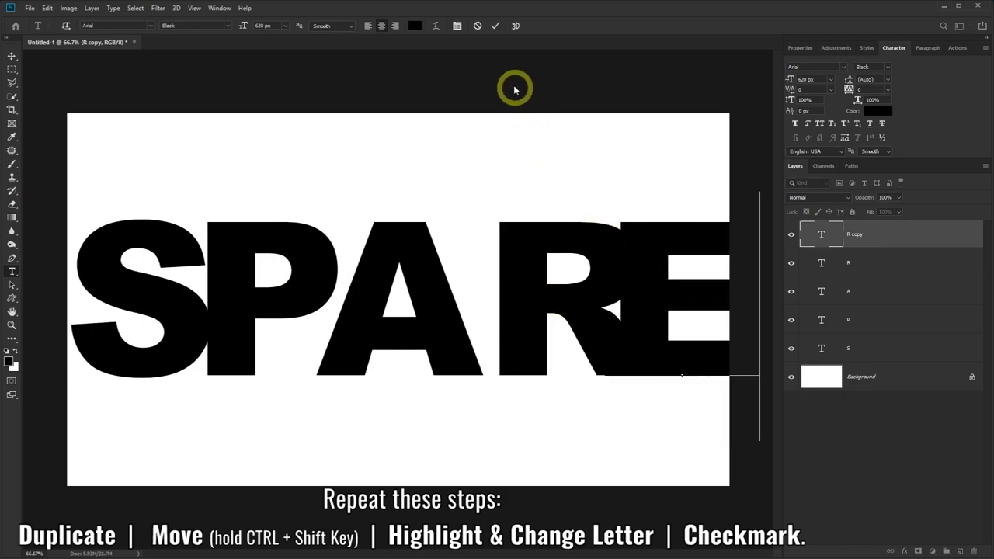
left_click(495, 28)
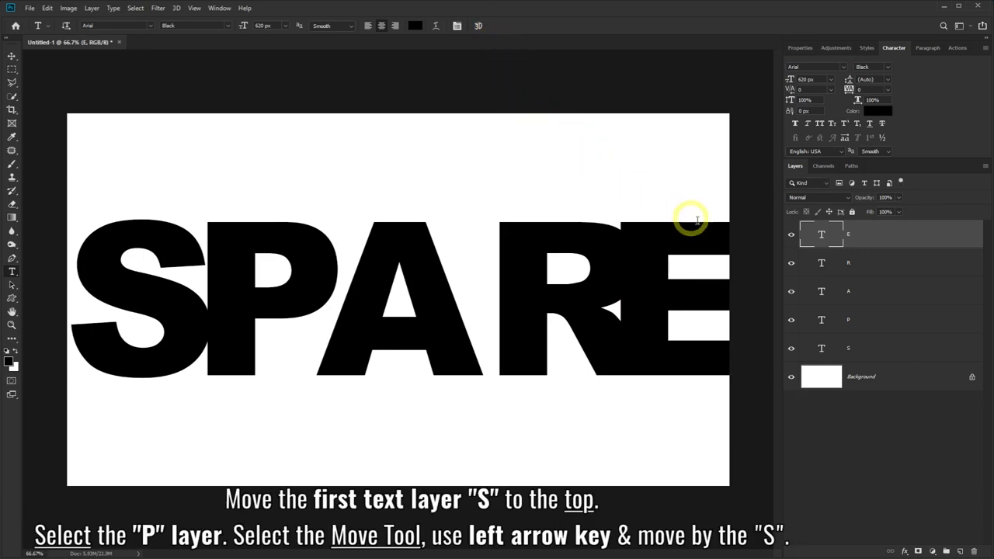
Step: Move the S layer to the top of the stack and nudge the P against it
left_click(848, 352)
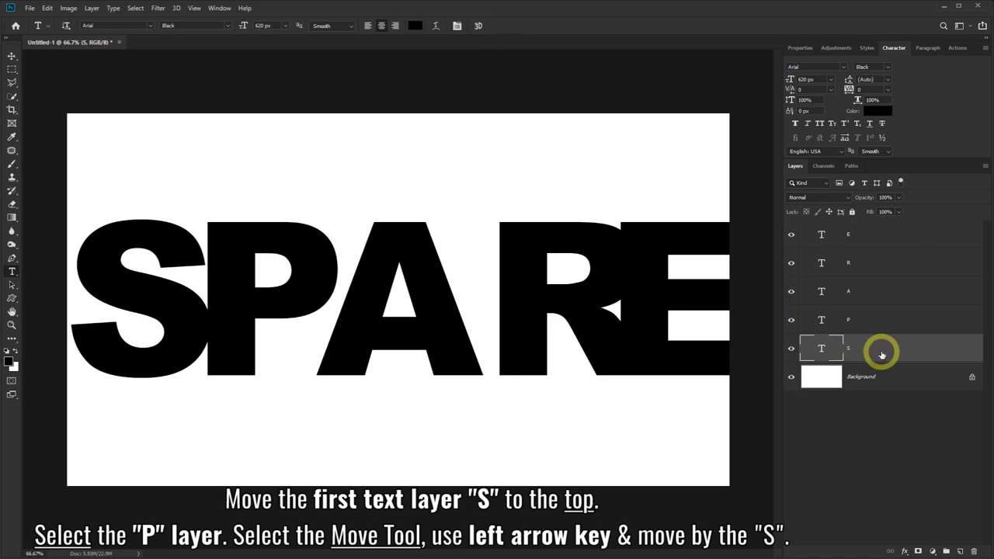
left_click_drag(880, 354, 890, 229)
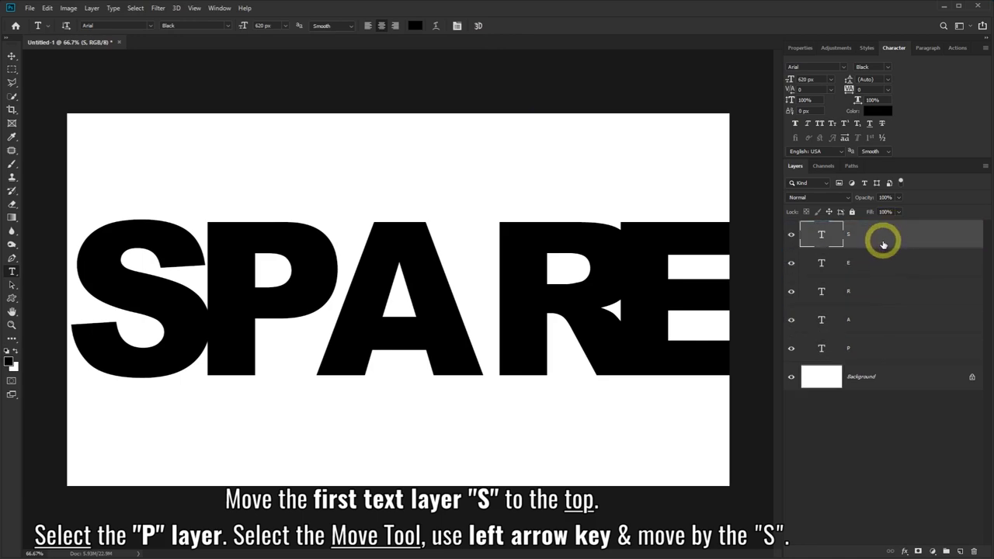
left_click(867, 352)
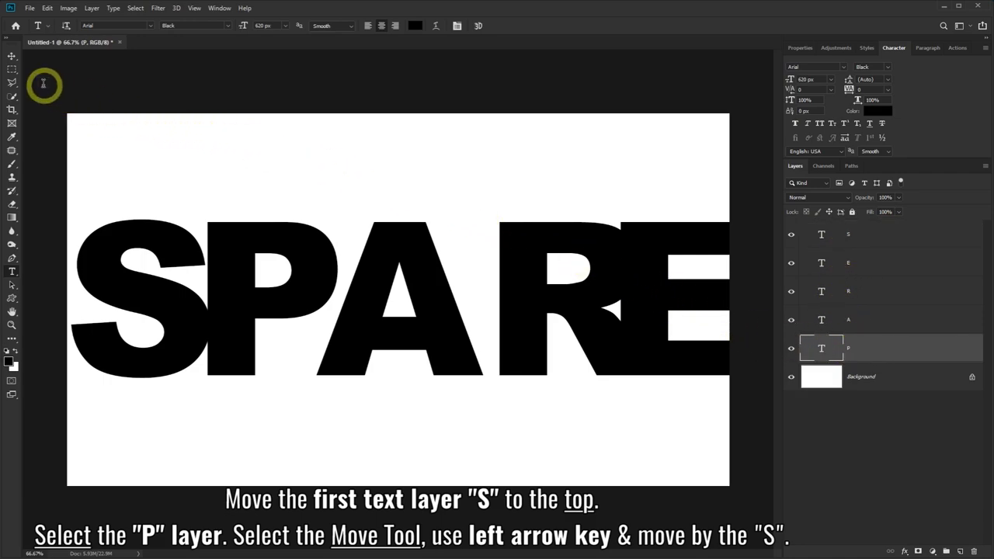
left_click(12, 57)
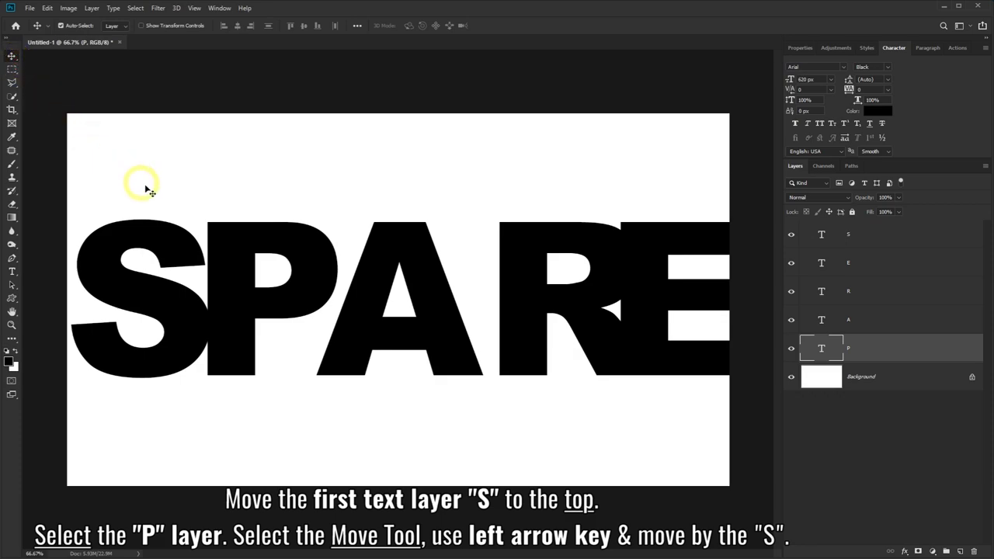
key("Left")
key("Right")
key("Right")
key("Right")
key("Right")
key("Right")
key("Right")
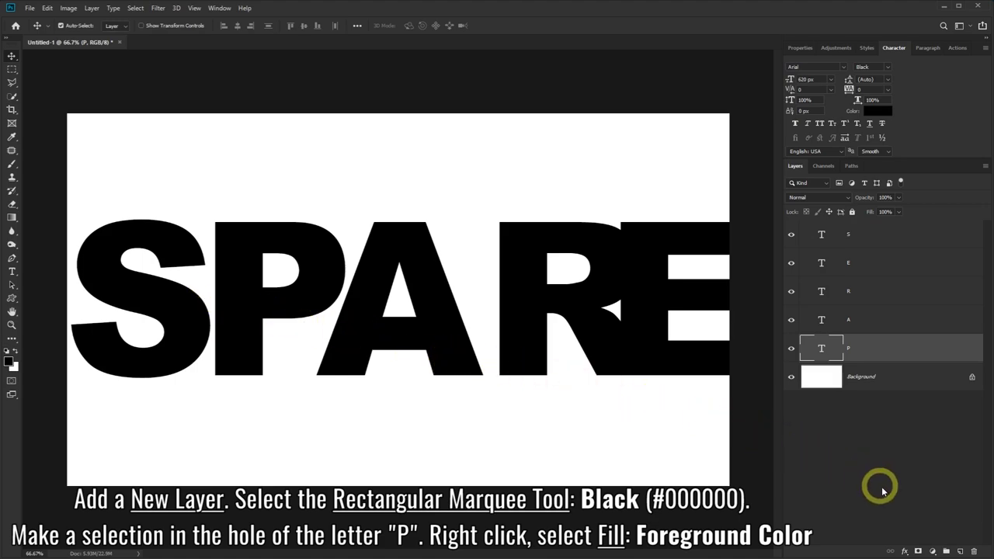
Step: On a new layer, fill a rectangular selection inside the P's hole with black
left_click(960, 552)
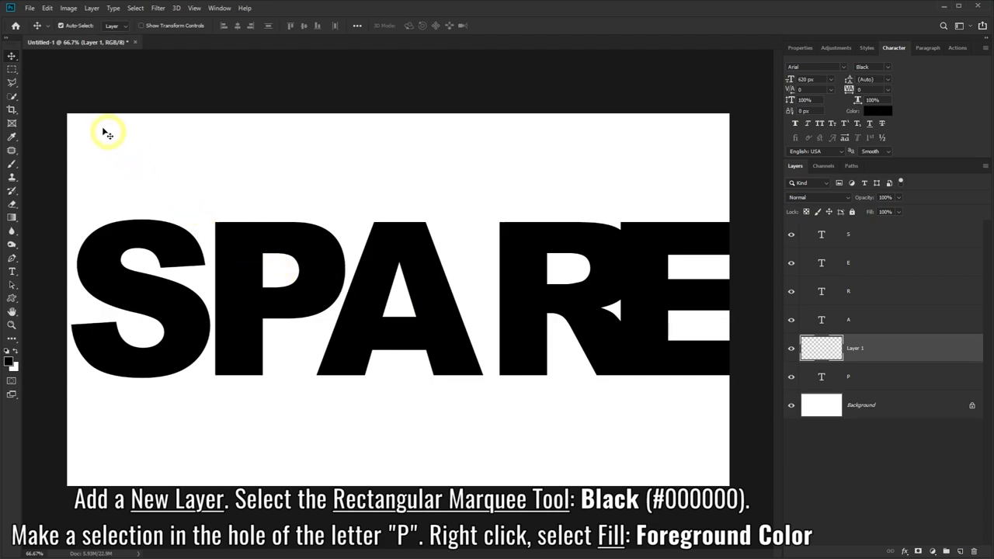
left_click_drag(16, 75, 38, 79)
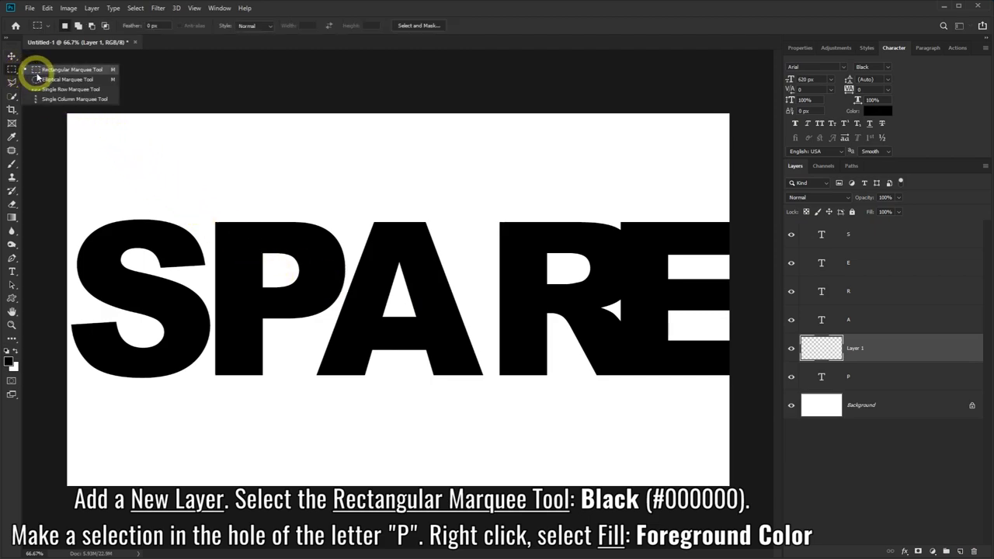
left_click(47, 70)
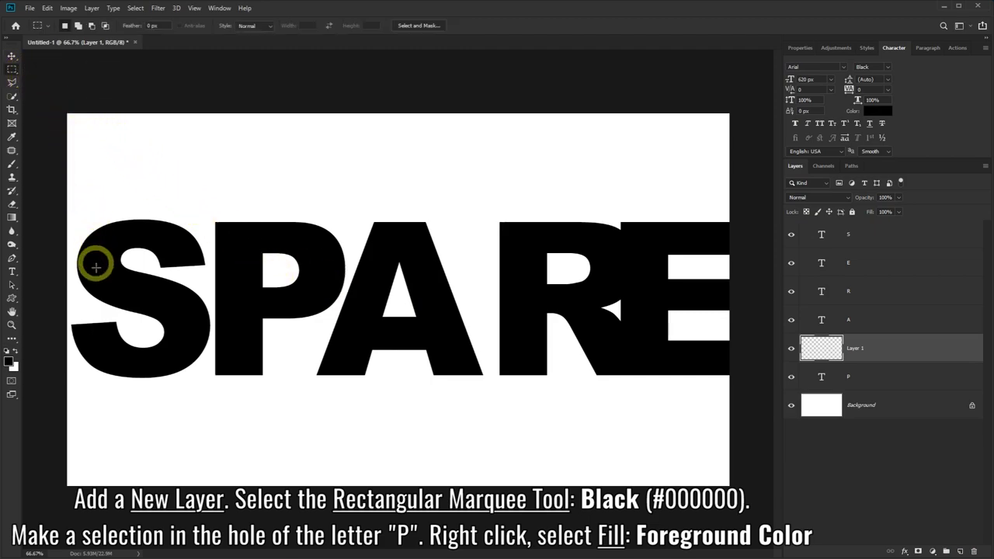
left_click(11, 362)
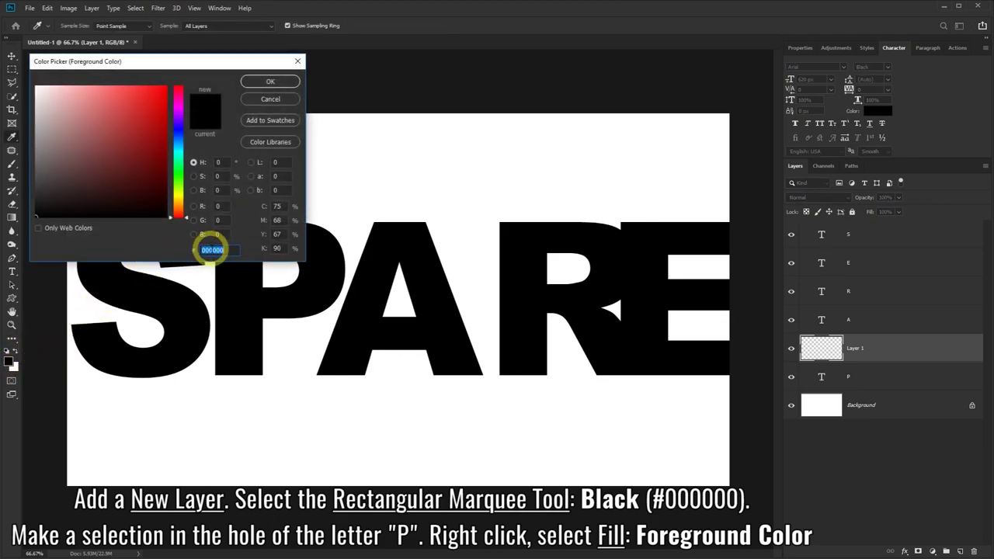
left_click(264, 81)
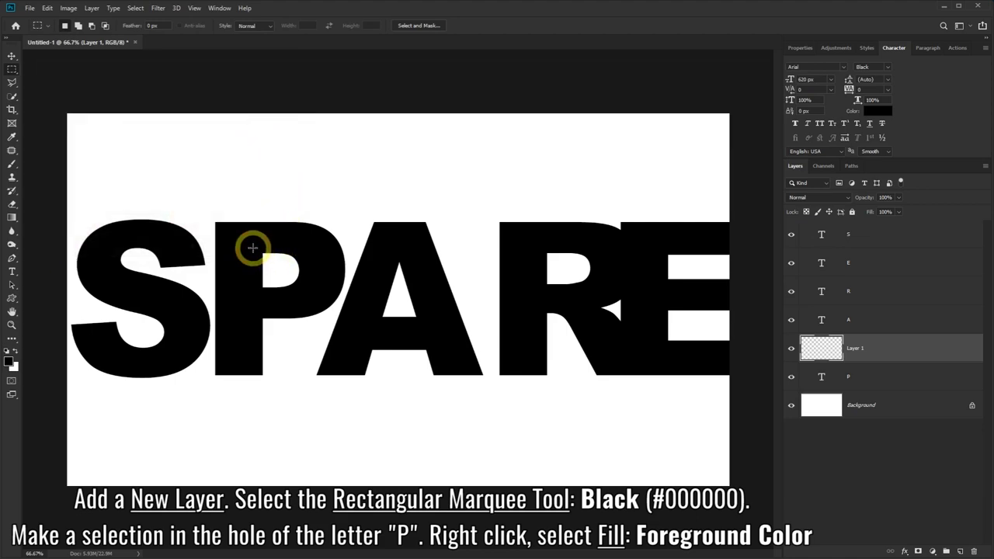
left_click_drag(252, 249, 308, 296)
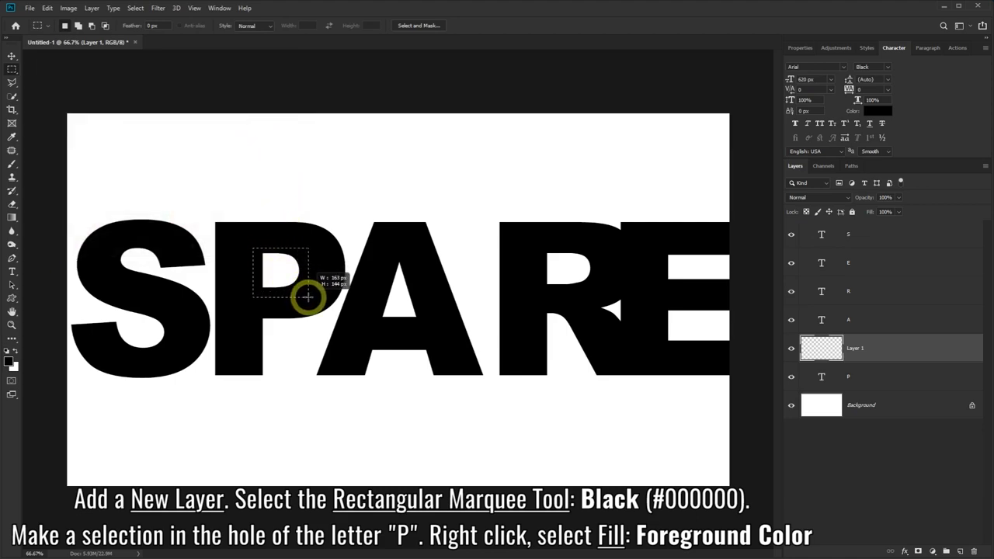
right_click(271, 238)
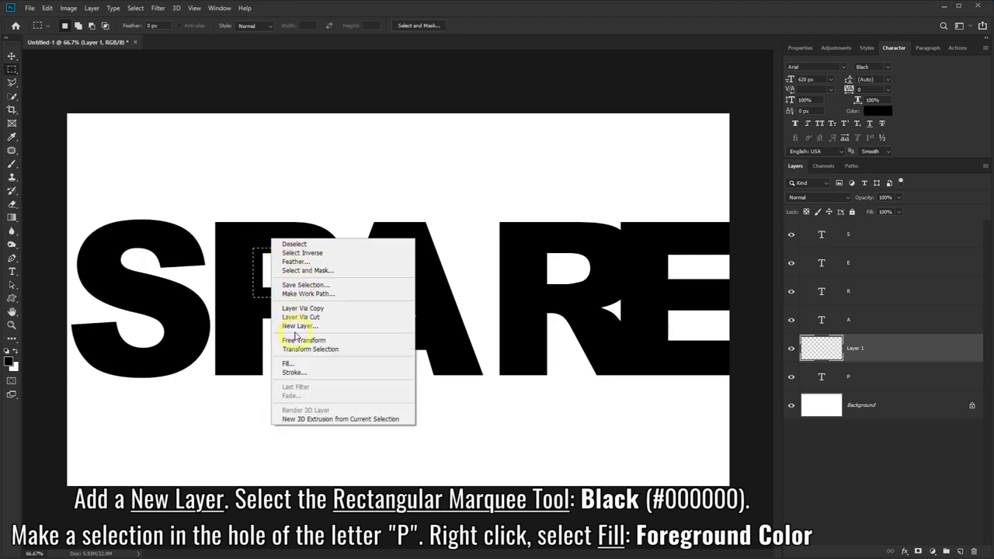
left_click(317, 365)
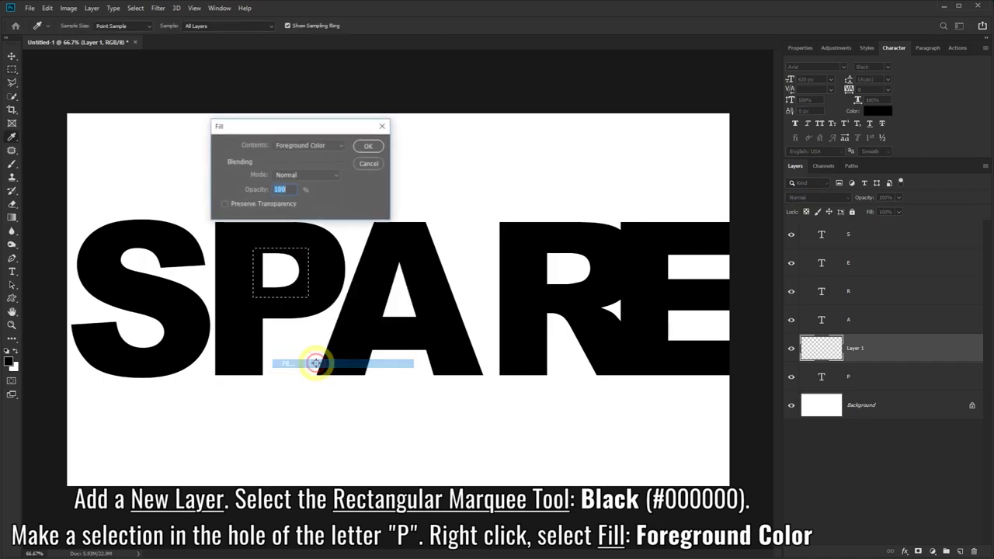
left_click(368, 146)
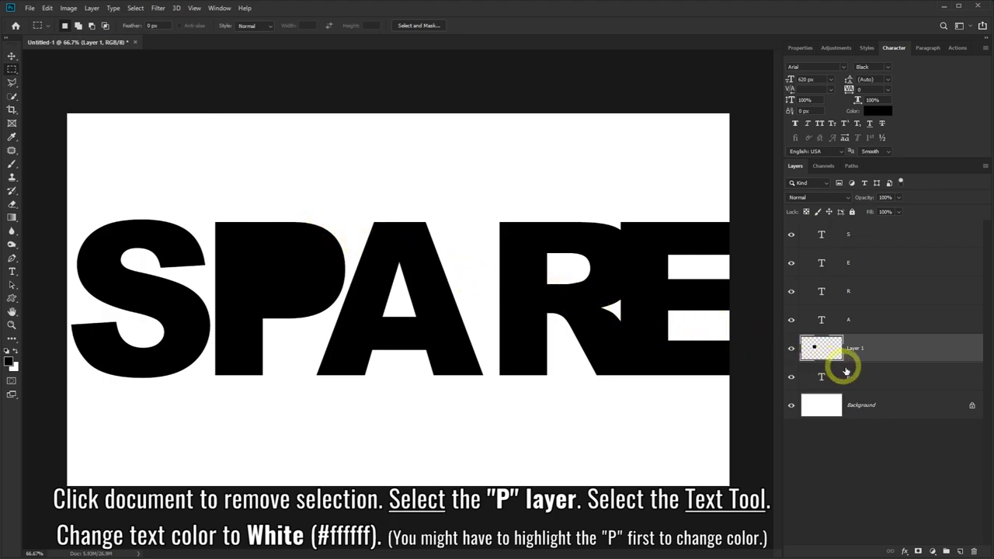
Step: Set the P layer's text colour to white (#ffffff)
left_click(880, 382)
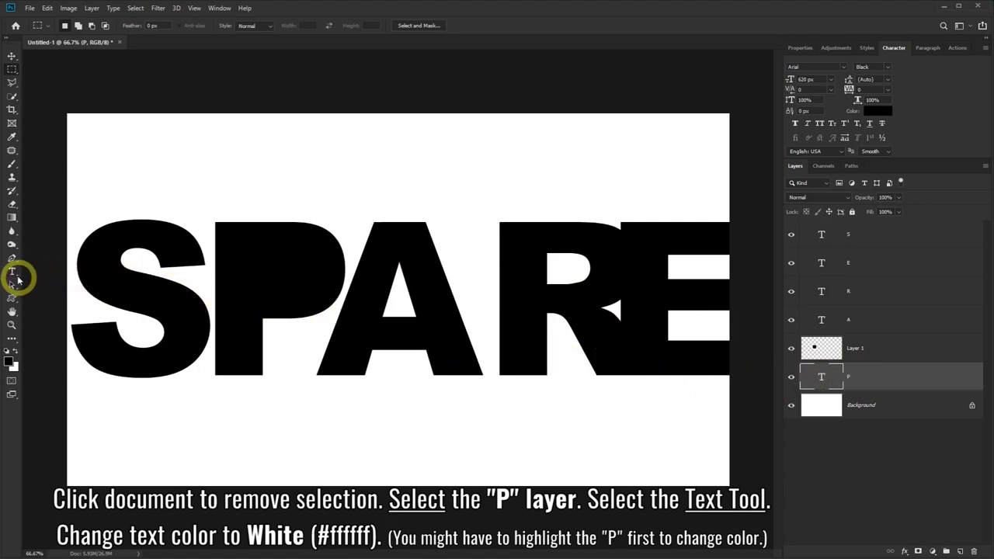
left_click(11, 272)
left_click(39, 271)
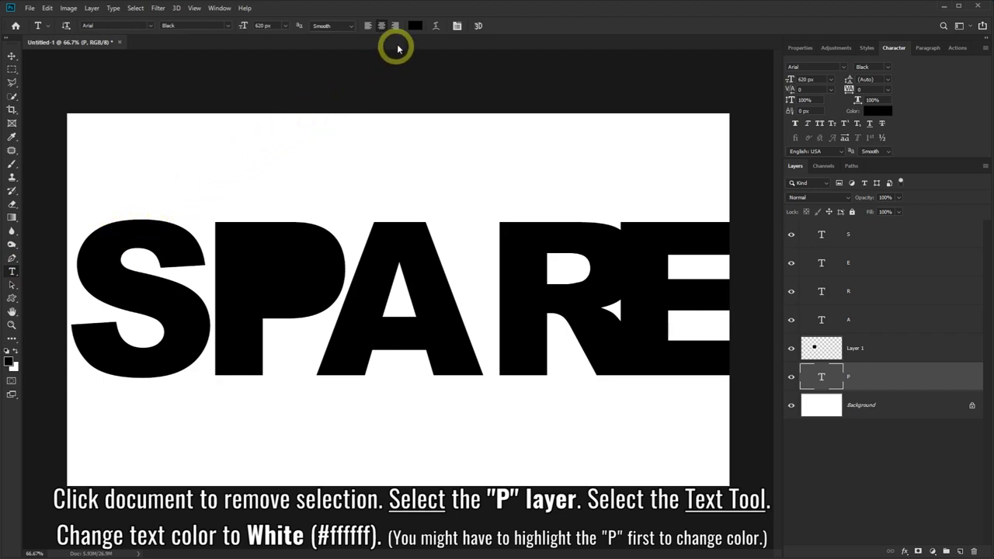
left_click(415, 26)
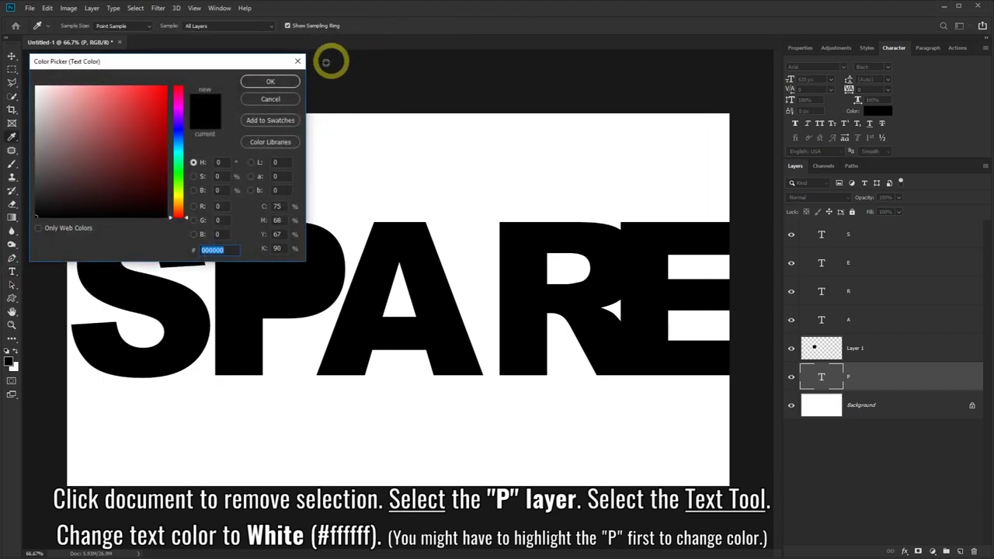
left_click_drag(60, 98, 31, 85)
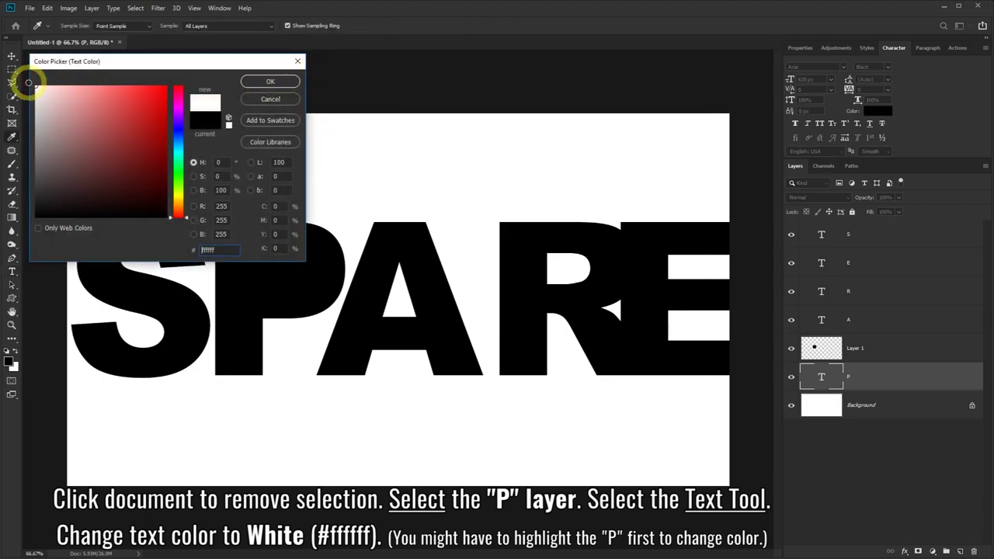
left_click(261, 83)
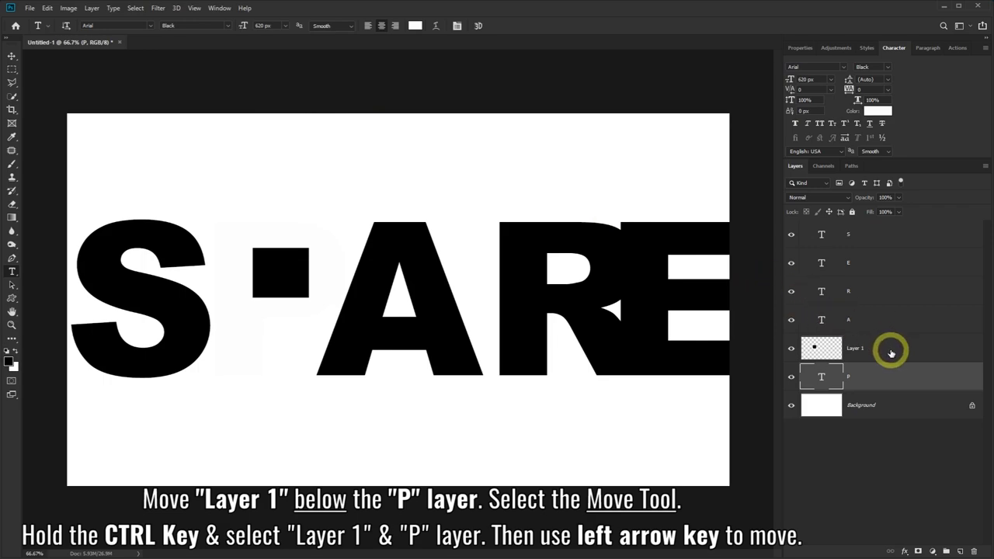
Step: Move Layer 1 below the P layer and select both layers with the Move tool
left_click(870, 353)
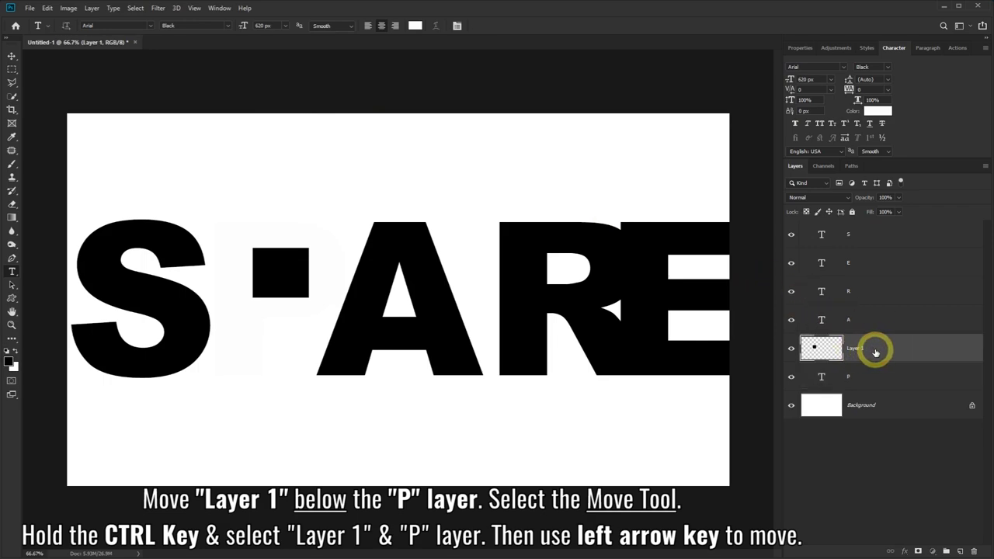
left_click_drag(875, 352, 879, 386)
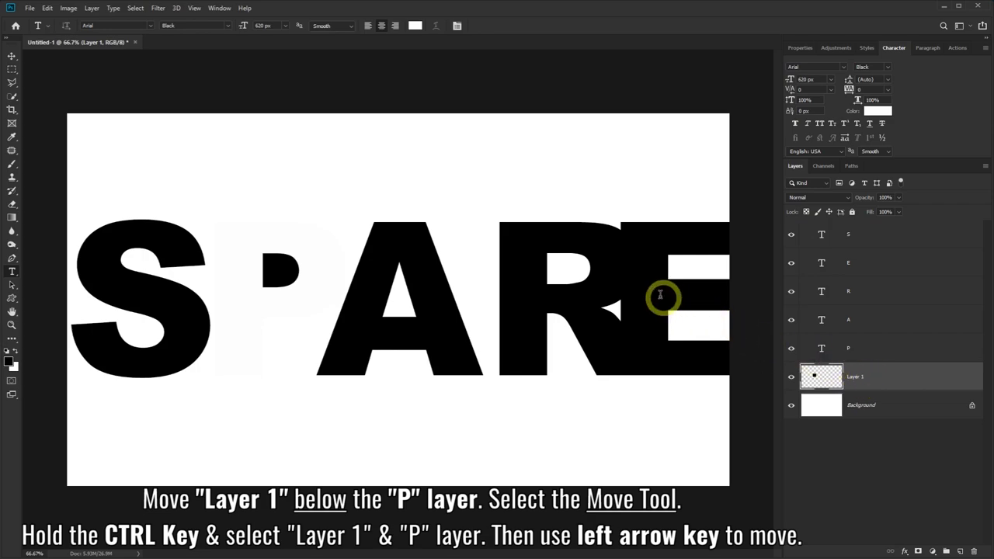
left_click(12, 57)
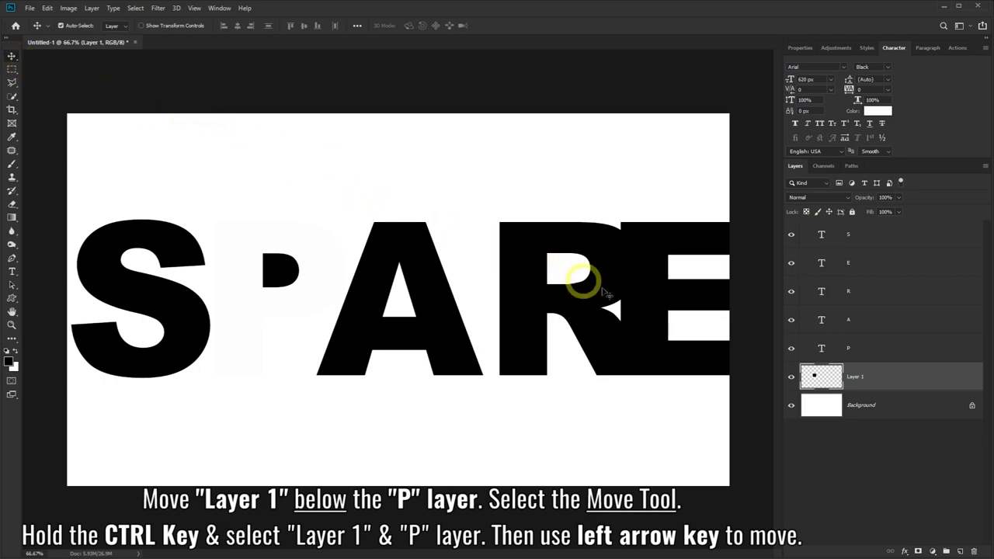
left_click(888, 350)
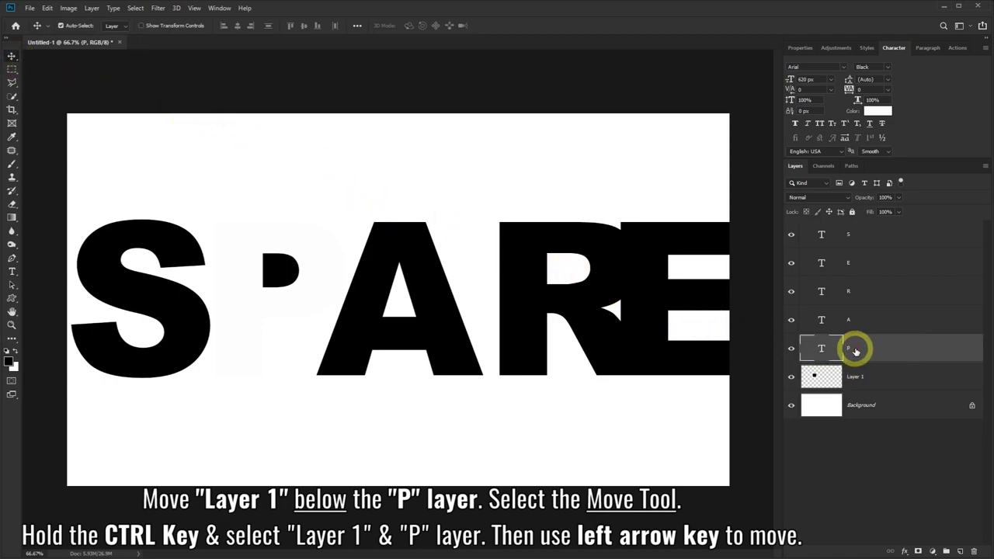
left_click(886, 381, "ctrl")
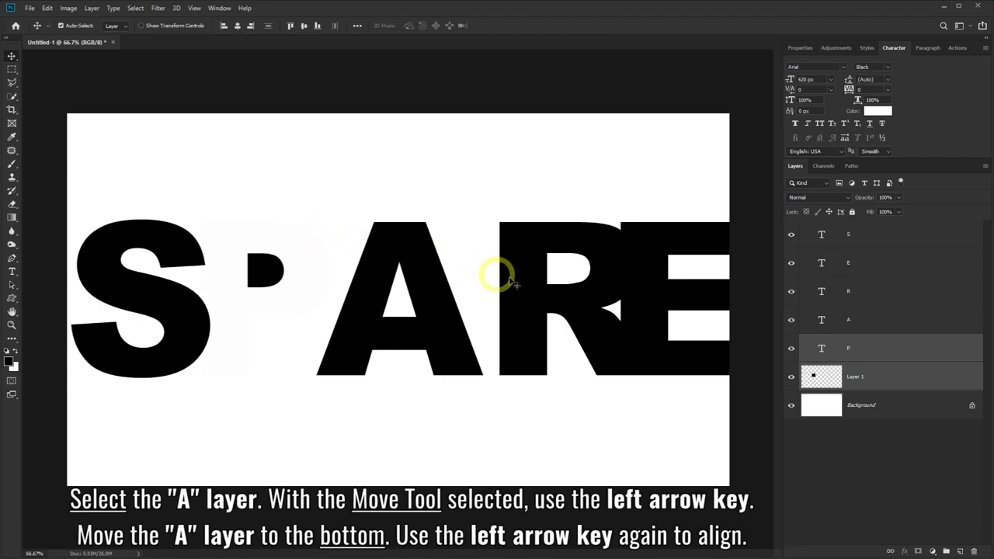
Step: Nudge the A left and drop its layer to just above Background
left_click(879, 321)
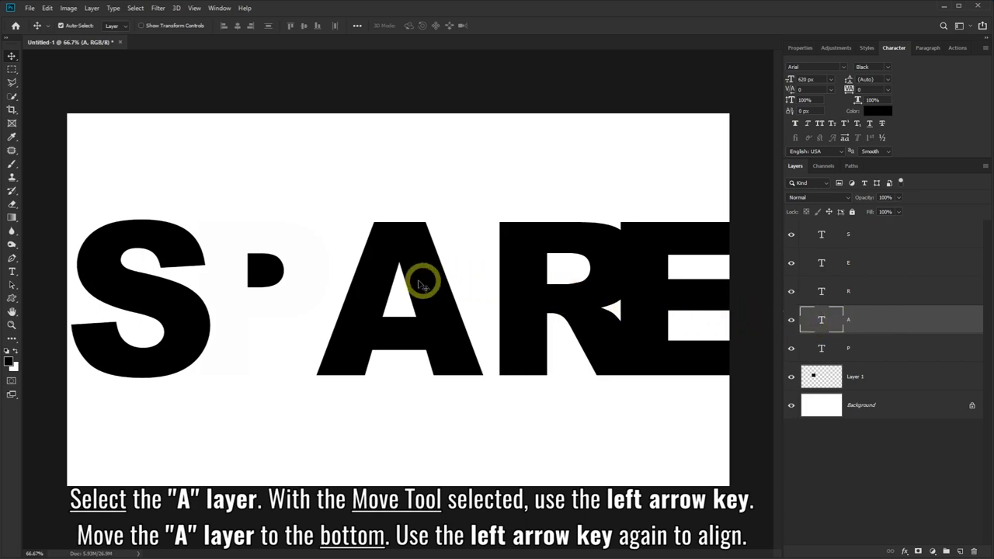
key("Left")
key("Left")
key("Left")
key("Left")
key("Left")
key("Left")
key("Left")
key("Left")
key("Left")
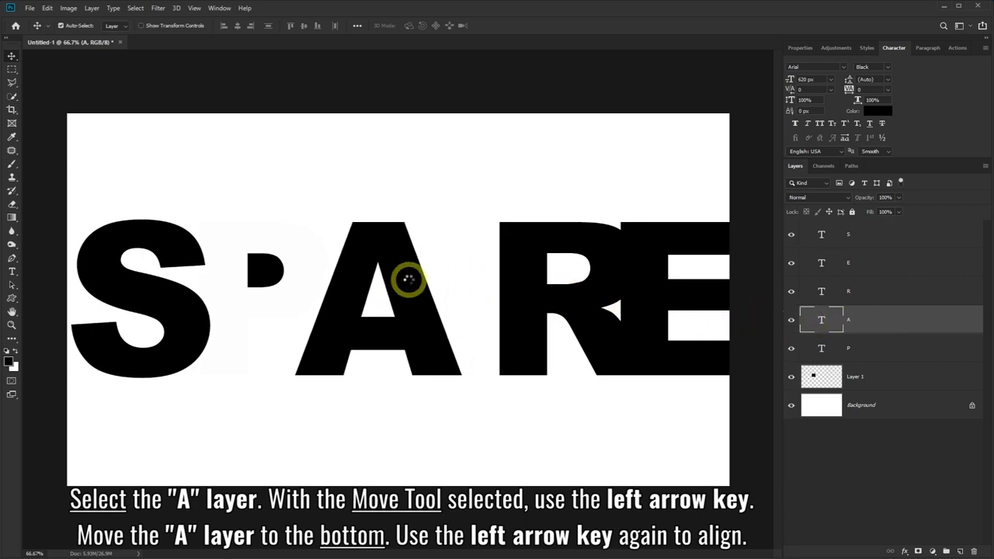
key("Left")
key("Left")
key("Left")
key("Left")
key("Left")
key("Left")
key("Left")
key("Left")
key("Left")
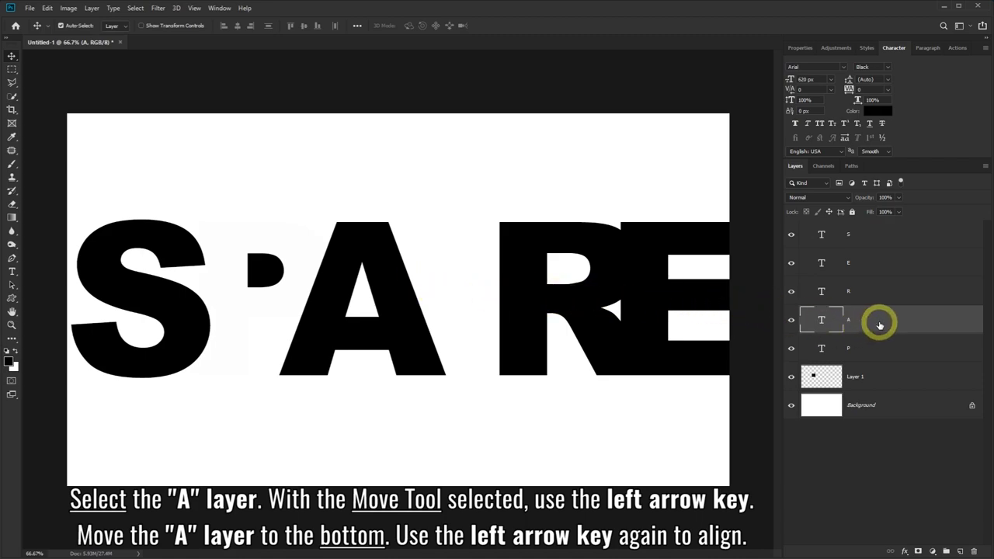
left_click_drag(879, 325, 887, 387)
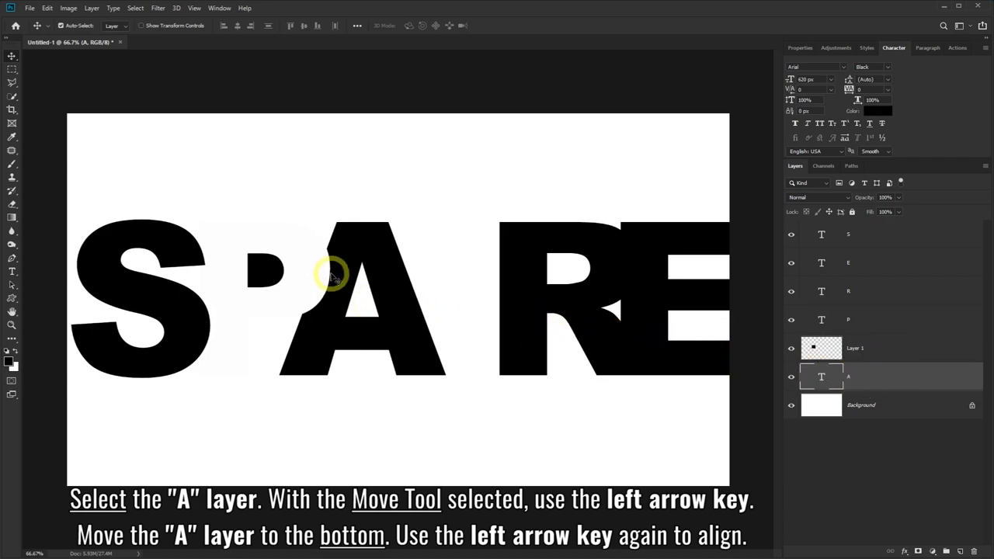
key("Left")
key("Left")
key("Left")
key("Left")
key("Left")
key("Left")
key("Left")
key("Left")
key("Left")
key("Left")
key("Left")
key("Left")
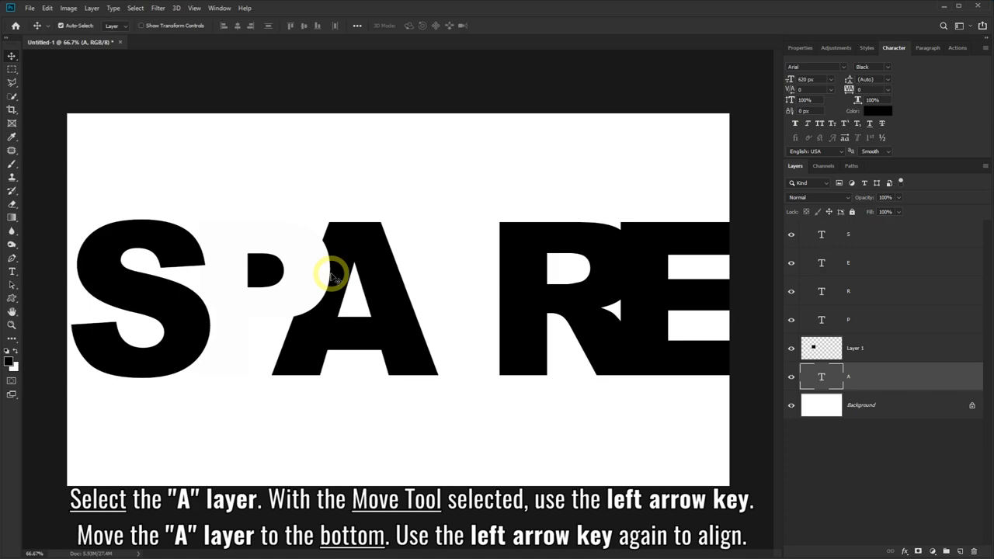
key("Left")
key("Left")
key("Left")
key("Left")
key("Left")
key("Left")
key("Left")
key("Left")
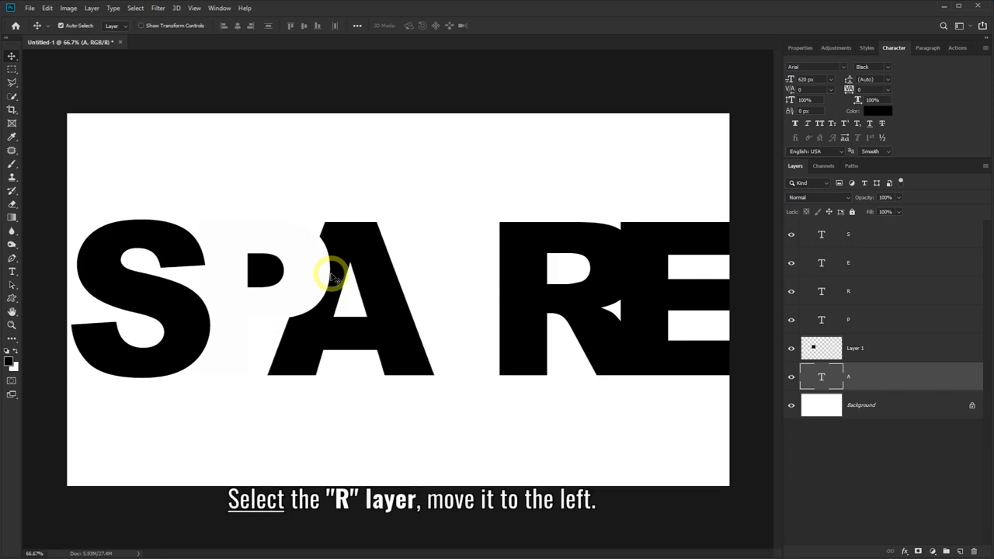
Step: Slide the R layer left toward the A in Shift+arrow nudges
left_click(874, 294)
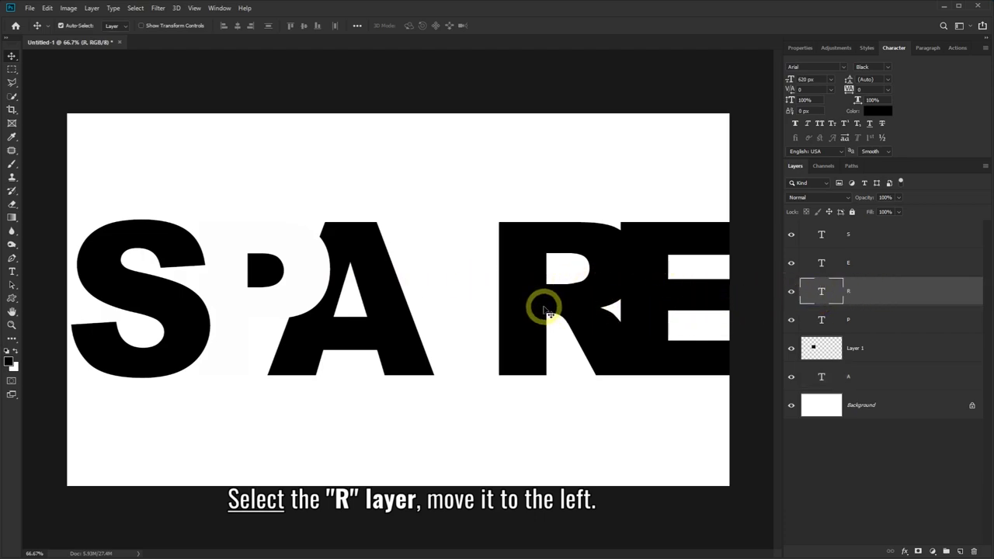
key("shift+Left")
key("shift+Left")
key("shift+Left")
key("shift+Left")
key("shift+Left")
key("shift+Left")
key("shift+Left")
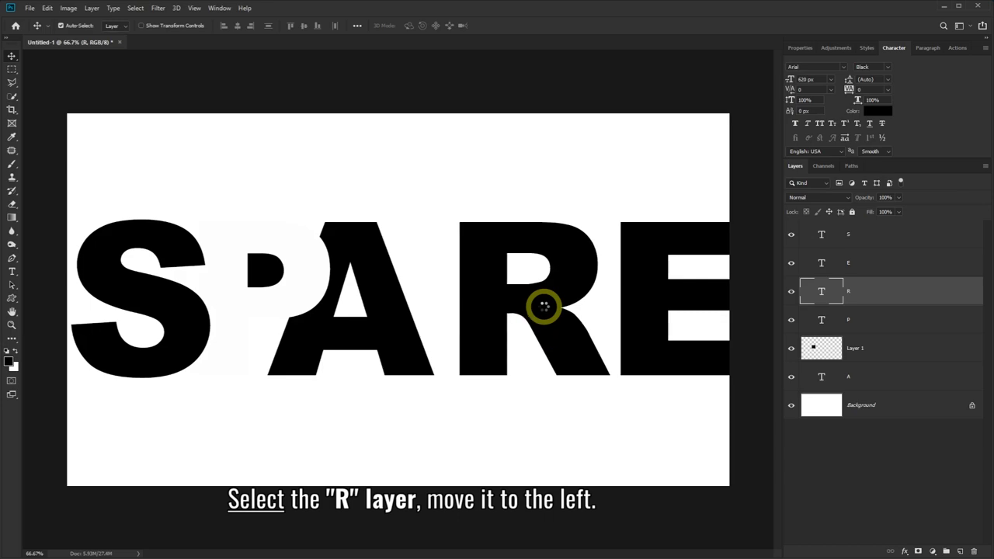
key("shift+Left")
key("shift+Left")
key("shift+Left")
key("shift+Left")
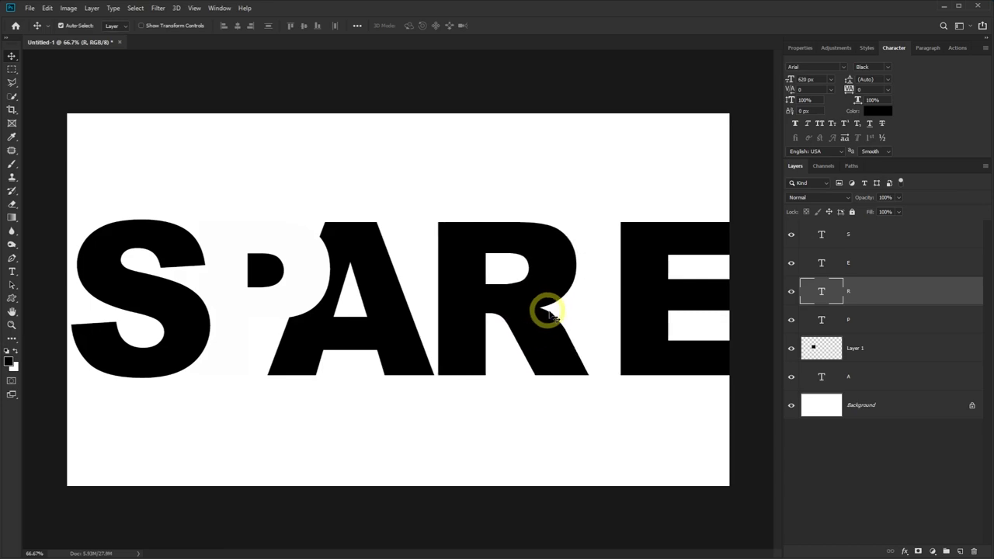
Step: On a new layer, fill a tall rectangle over the R's hole with black foreground colour
left_click(961, 551)
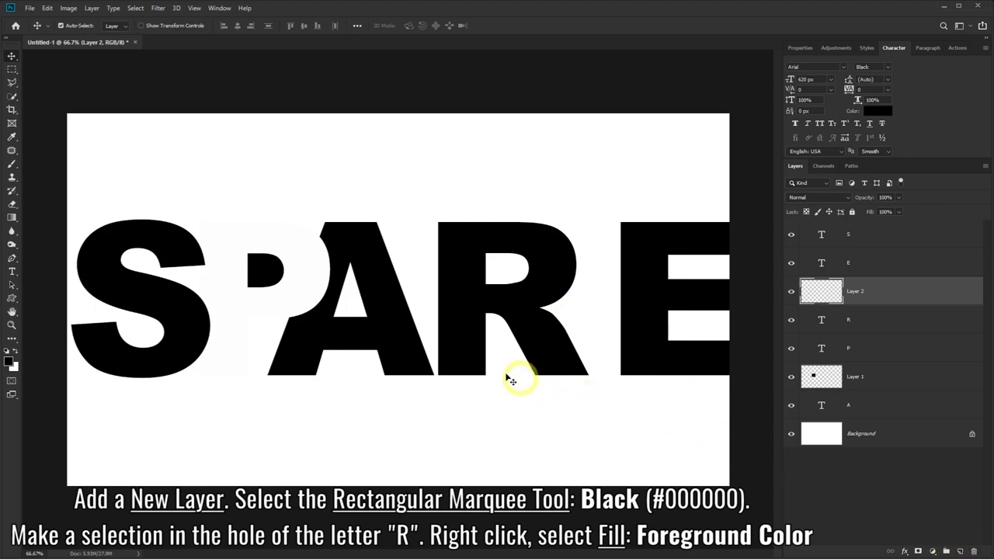
left_click(11, 71)
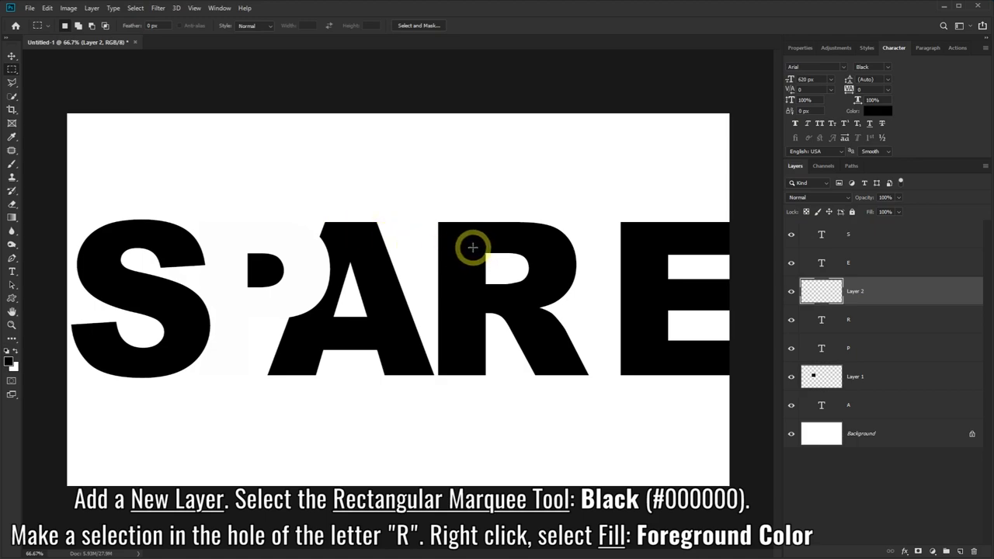
left_click_drag(480, 263, 536, 375)
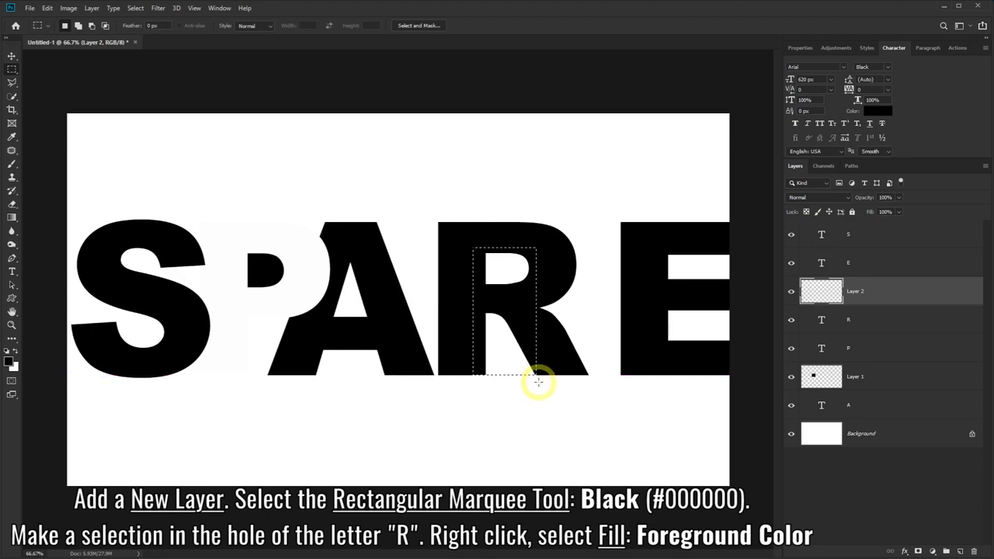
right_click(513, 242)
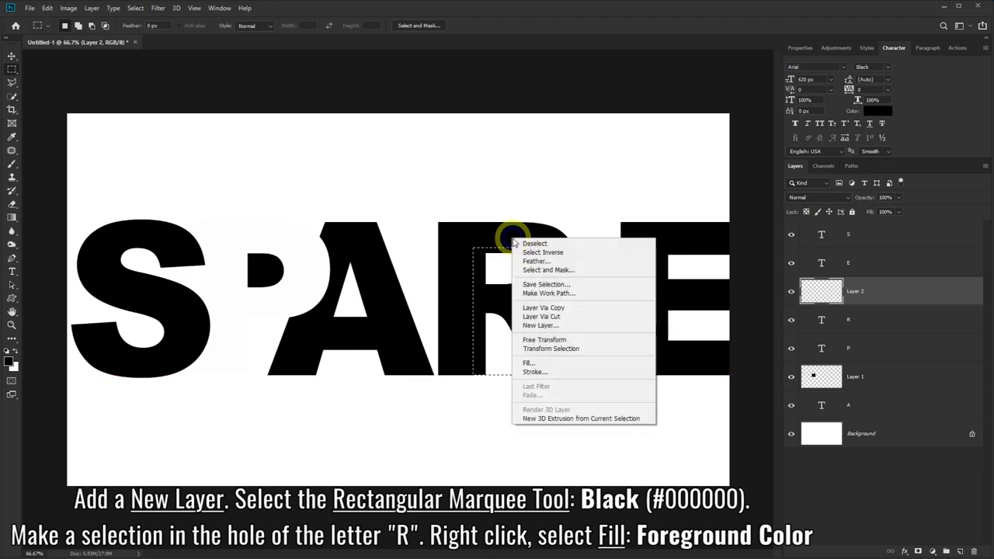
left_click(547, 366)
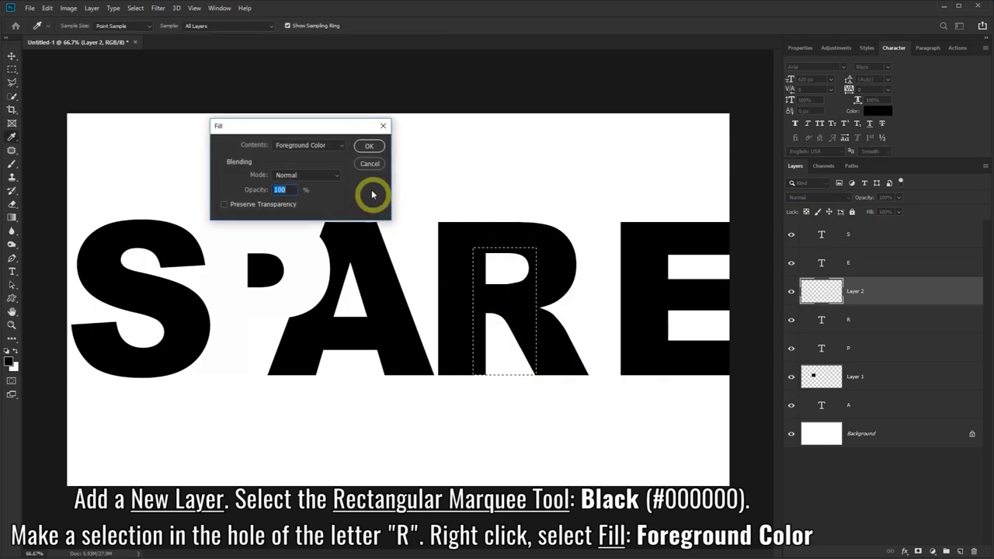
left_click(368, 148)
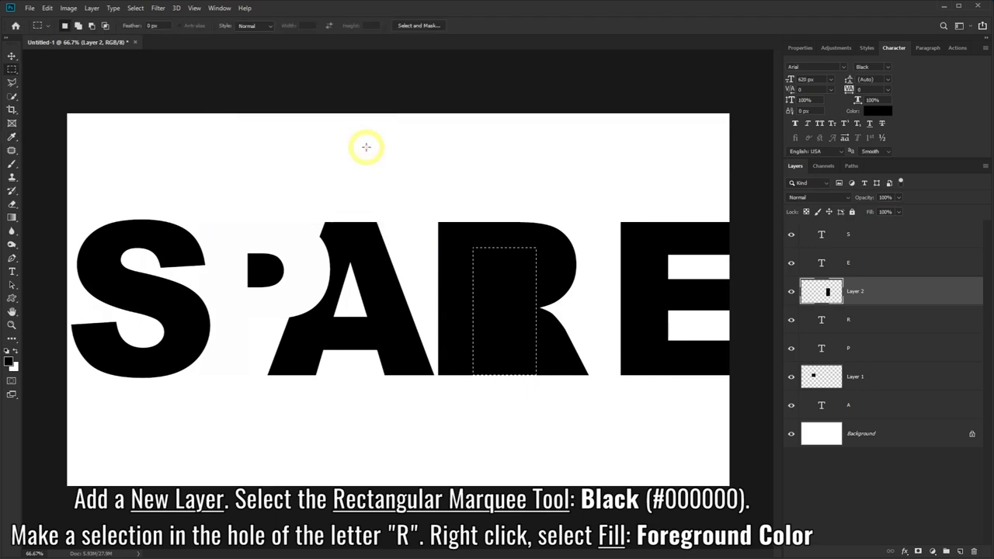
Step: Clear the selection and set the R layer's text colour to white #ffffff
left_click(546, 227)
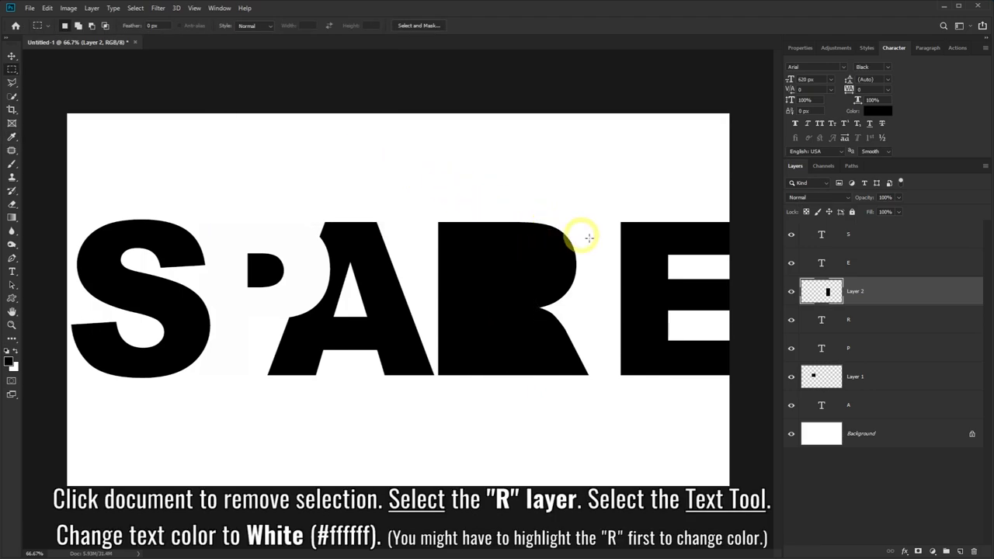
left_click(884, 322)
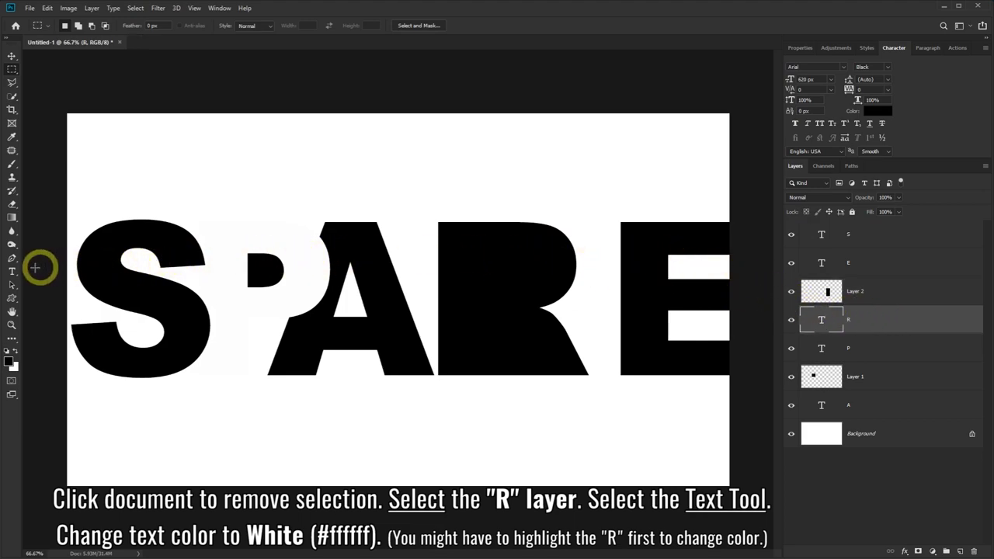
left_click(12, 272)
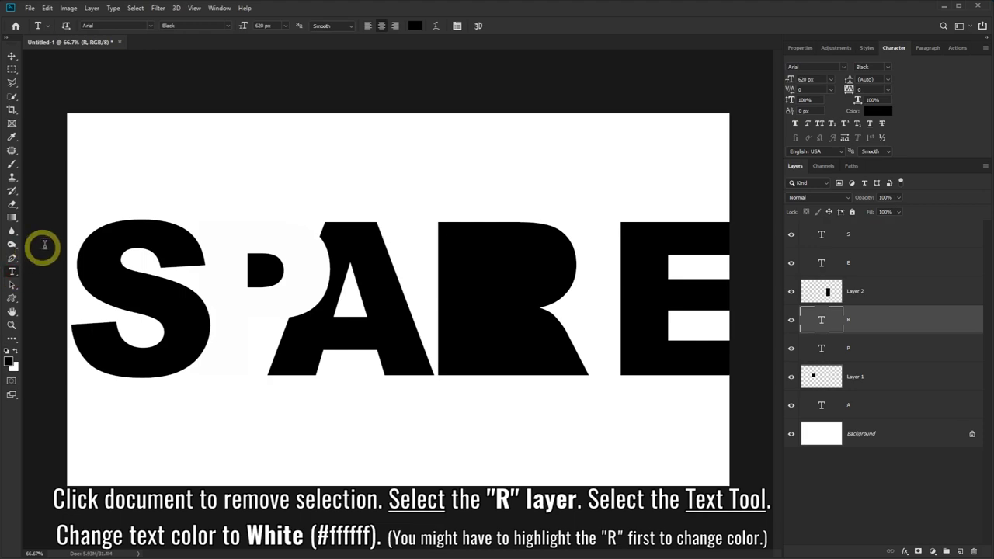
left_click(417, 29)
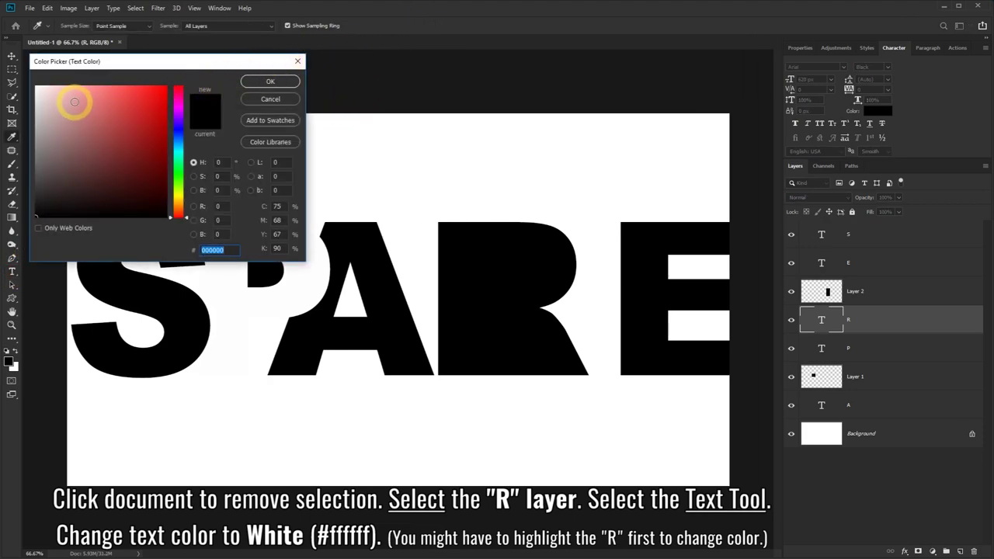
left_click_drag(75, 102, 31, 84)
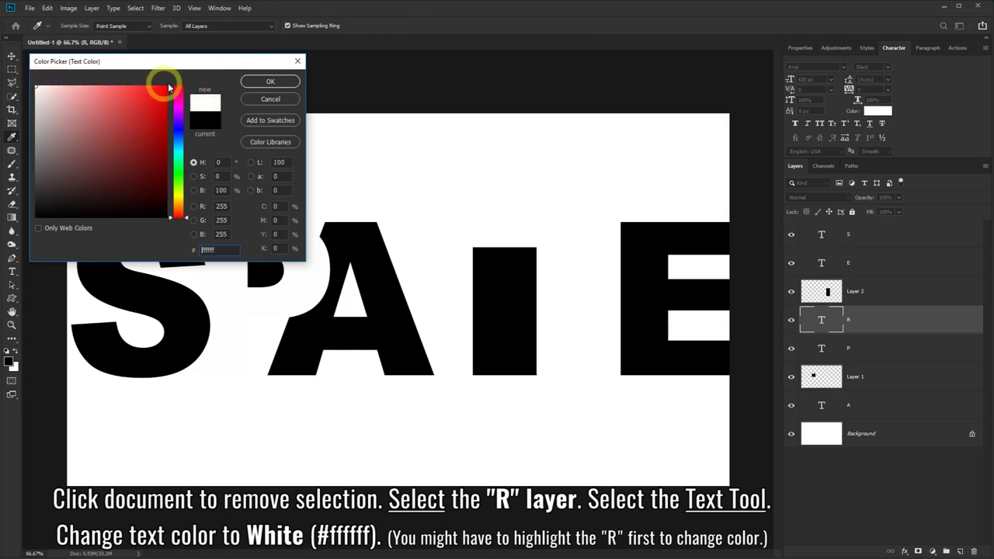
left_click(256, 82)
left_click(264, 82)
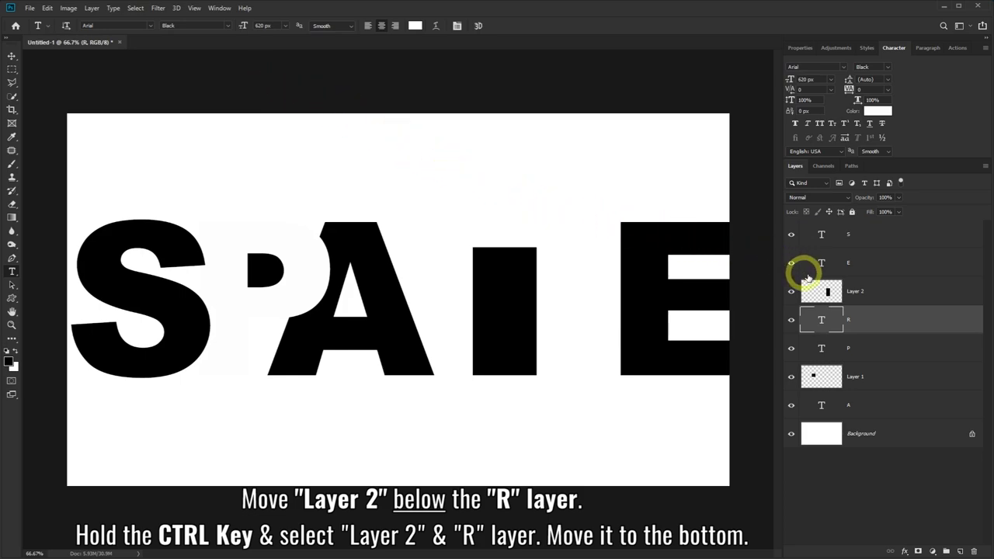
Step: Place Layer 2 beneath the R layer, then move both together just above Background
left_click(886, 294, "ctrl")
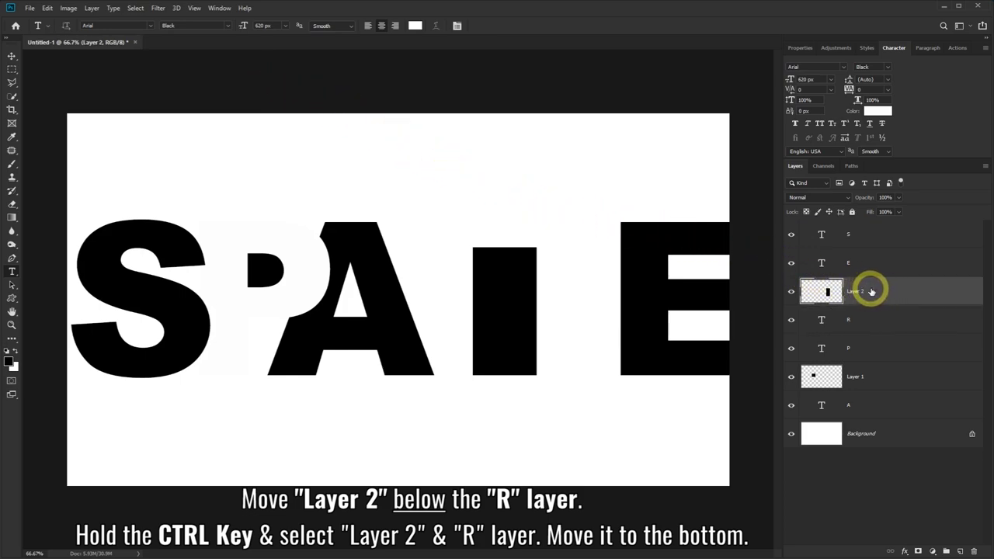
left_click_drag(879, 289, 883, 322)
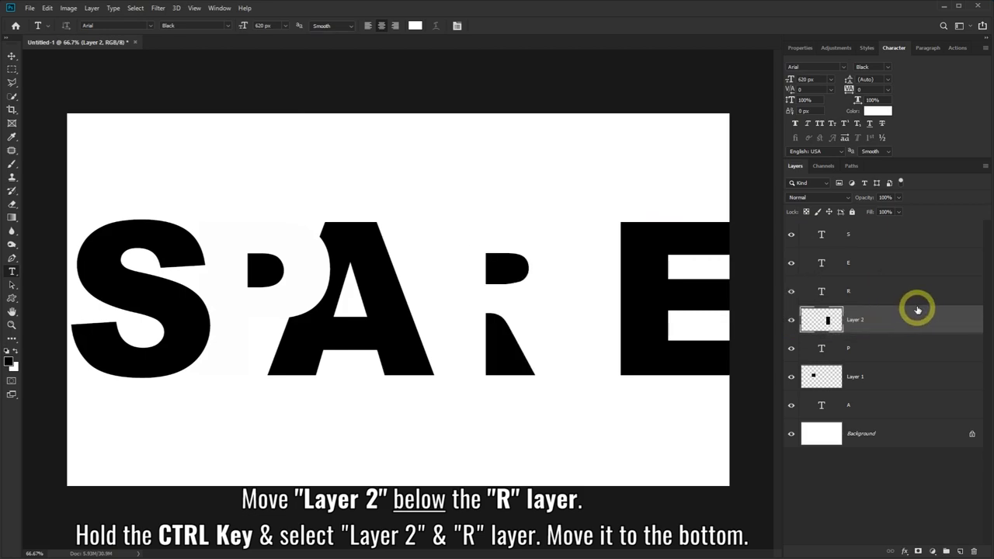
left_click(905, 292)
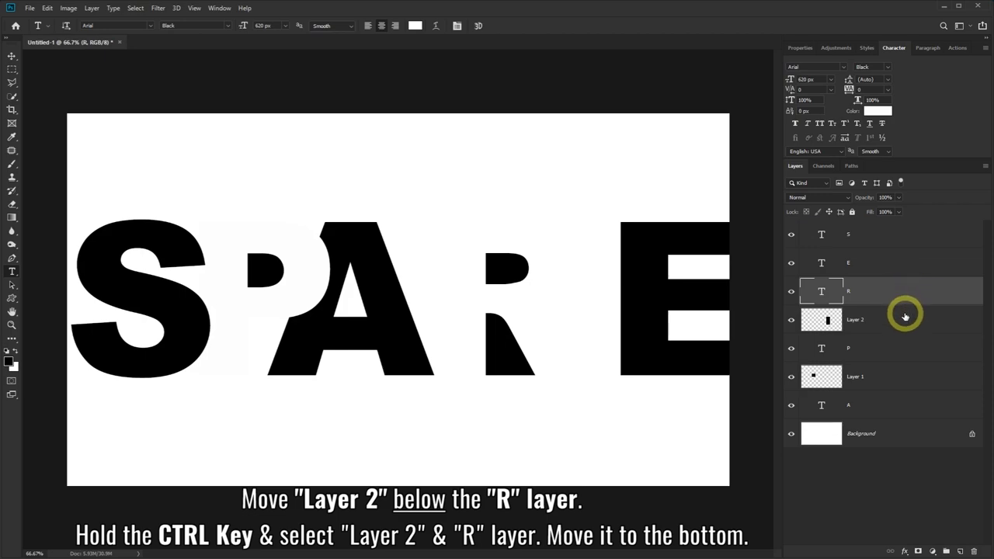
left_click(899, 323, "ctrl")
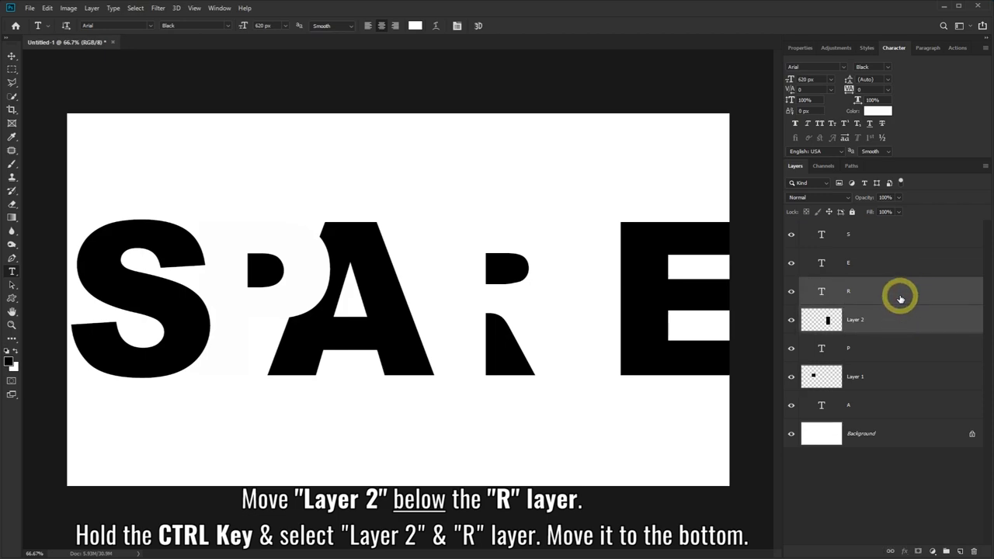
left_click_drag(903, 322, 898, 410)
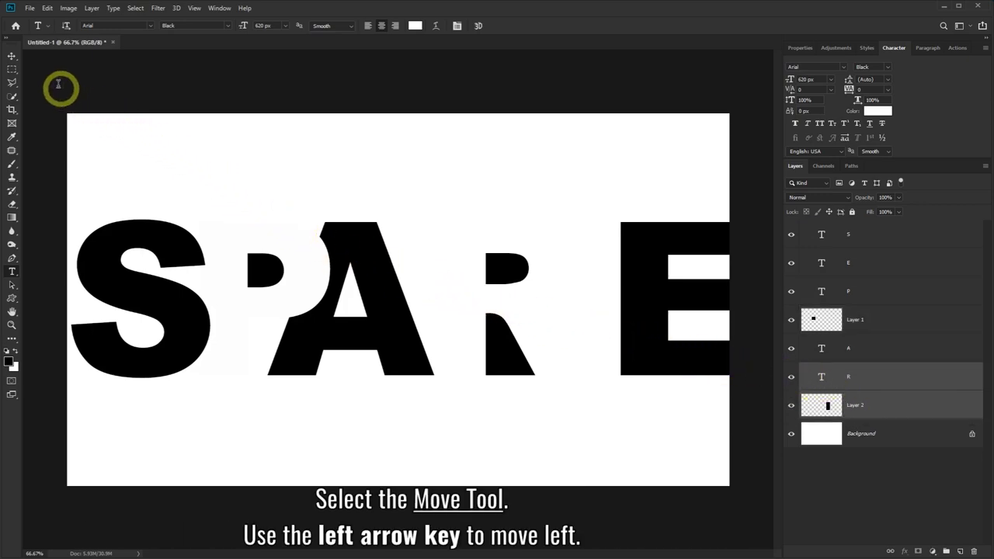
Step: With the Move tool, nudge the R letter left three times
left_click(11, 57)
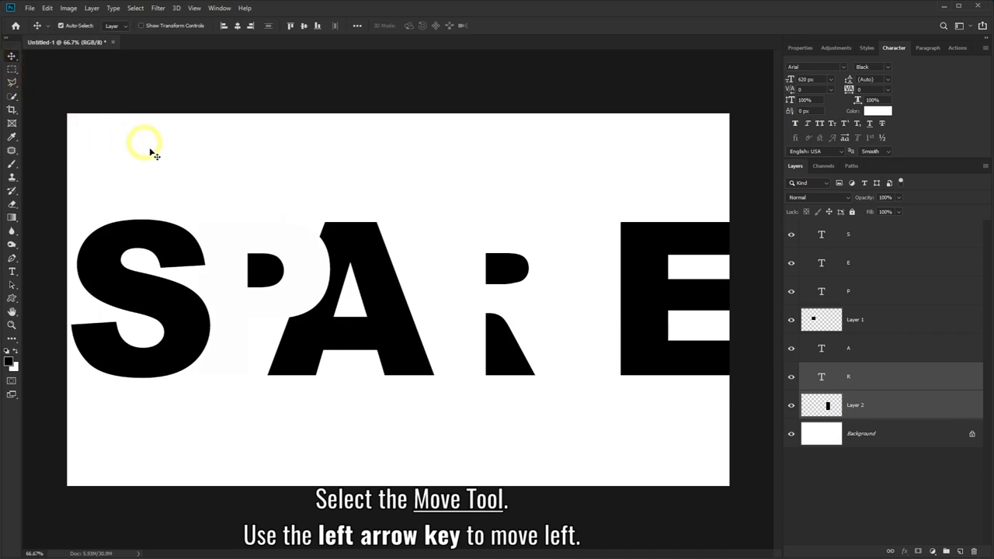
key("Left")
key("Left")
key("Left")
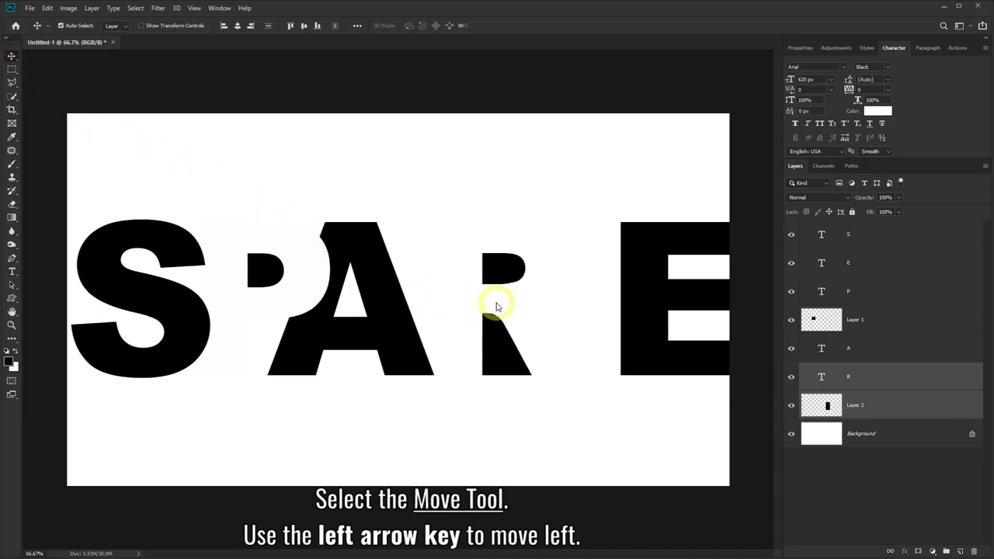
key("Left")
key("Left")
key("Left")
key("Left")
key("Left")
key("Left")
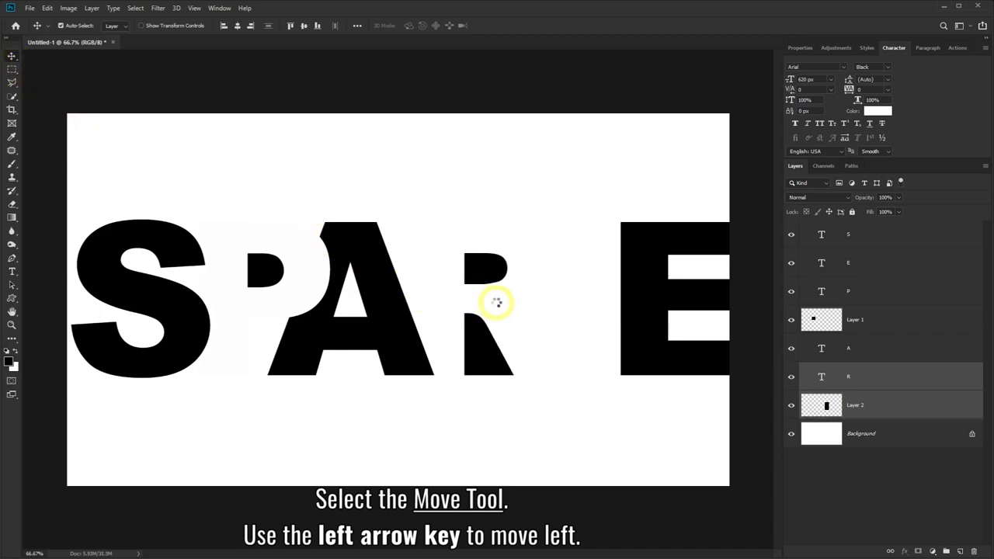
key("Left")
key("Left")
key("Left")
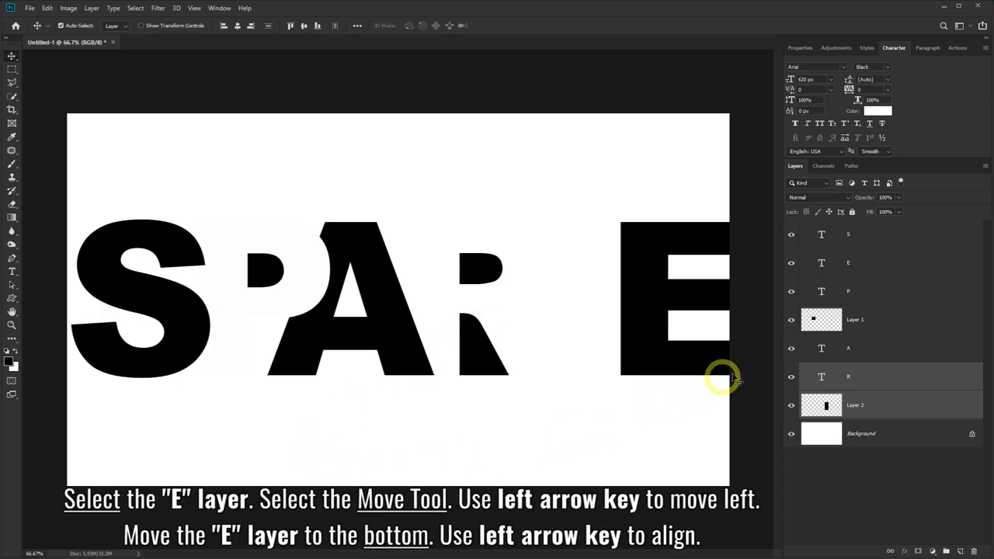
Step: Nudge the E letter left against the R and move its layer just above Background
left_click(895, 266)
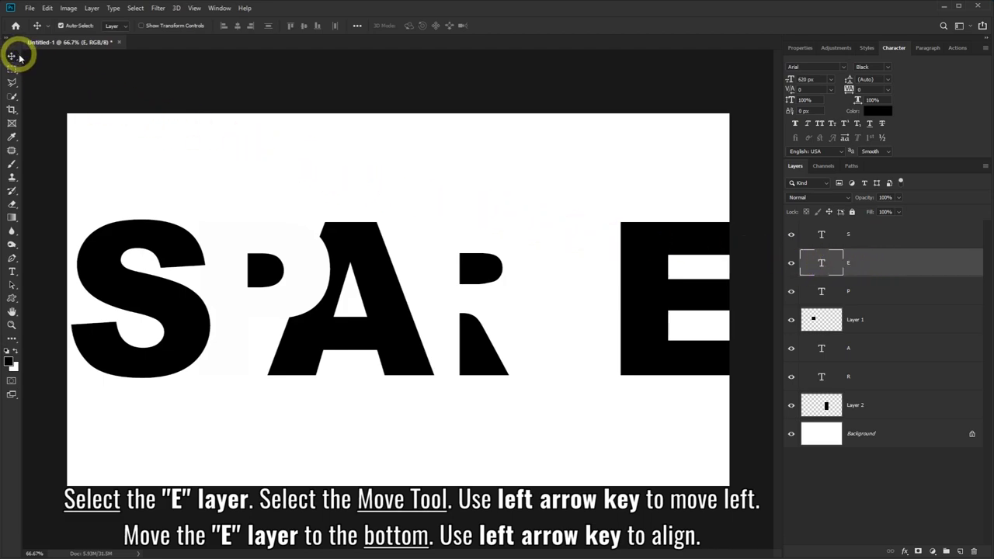
key("Left")
key("Left")
key("Left")
key("Left")
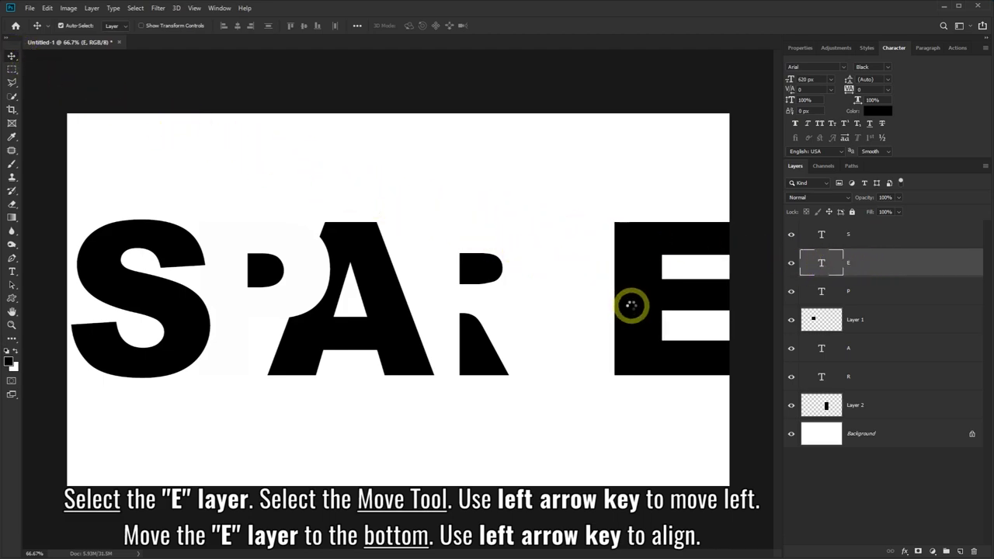
key("Left")
key("Left")
key("Left")
key("Left")
key("Left")
key("Left")
key("Left")
key("Left")
key("Left")
key("Left")
key("Left")
key("Left")
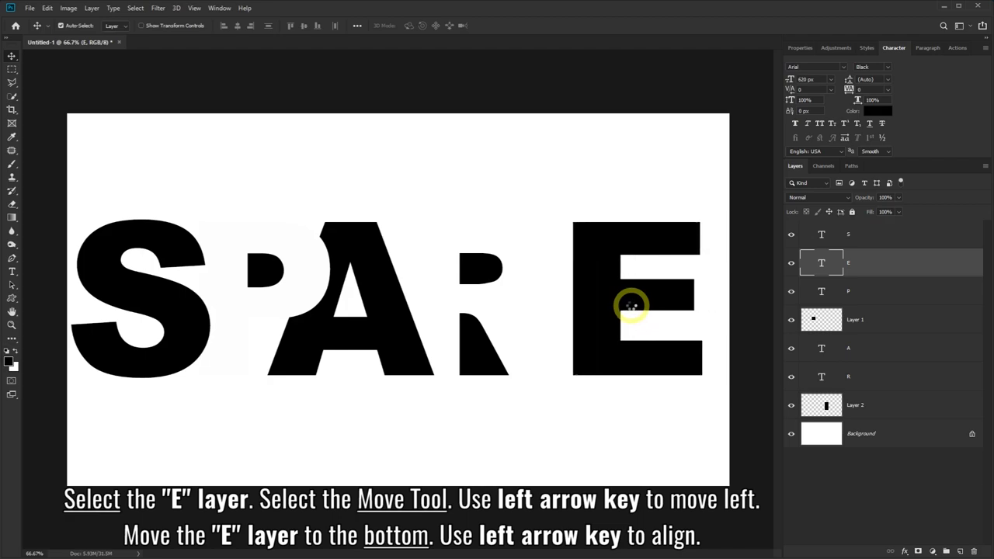
key("Left")
key("Left")
key("Left")
key("Left")
key("Left")
key("Left")
key("Left")
key("Left")
key("Left")
key("Left")
key("Left")
key("Left")
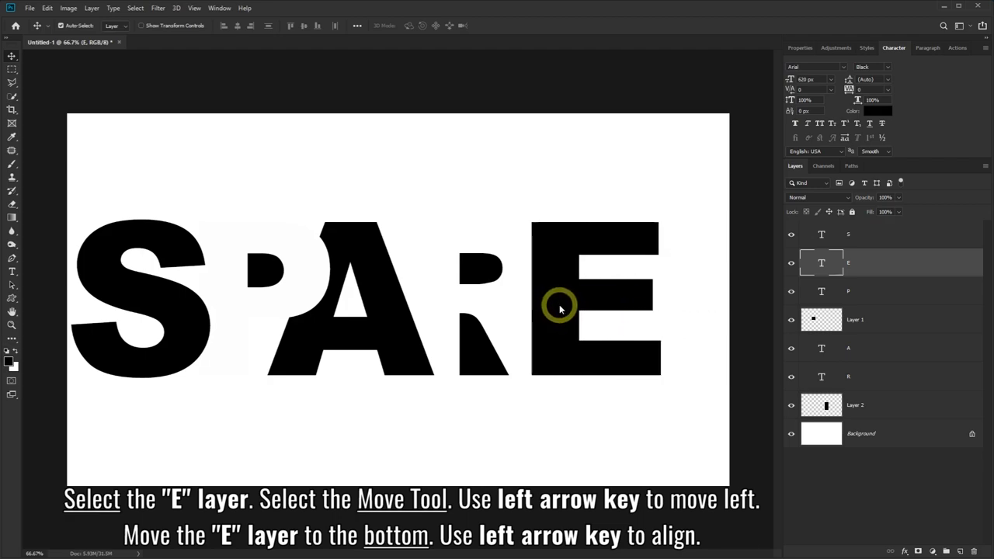
key("Left")
key("Left")
key("Left")
key("Left")
key("Left")
key("Left")
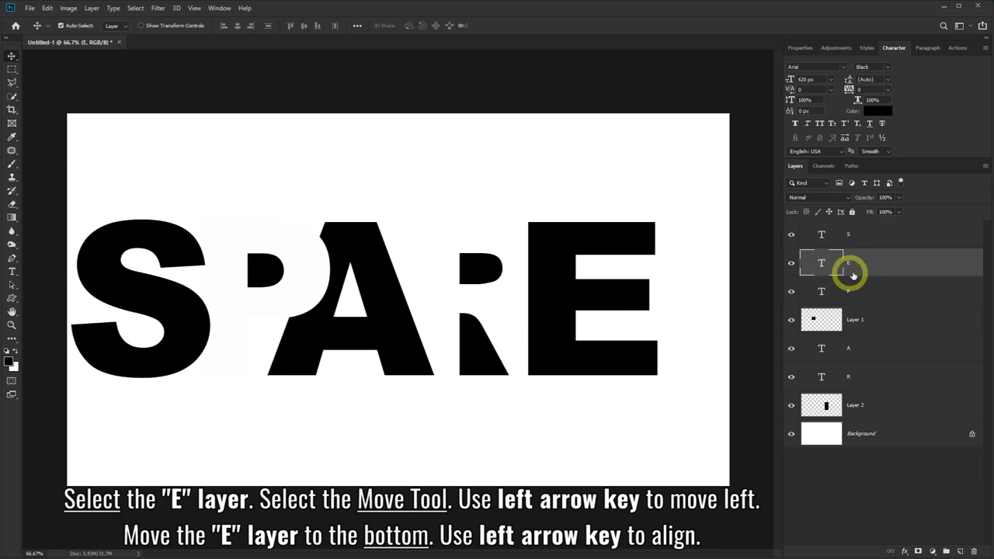
left_click_drag(895, 268, 889, 418)
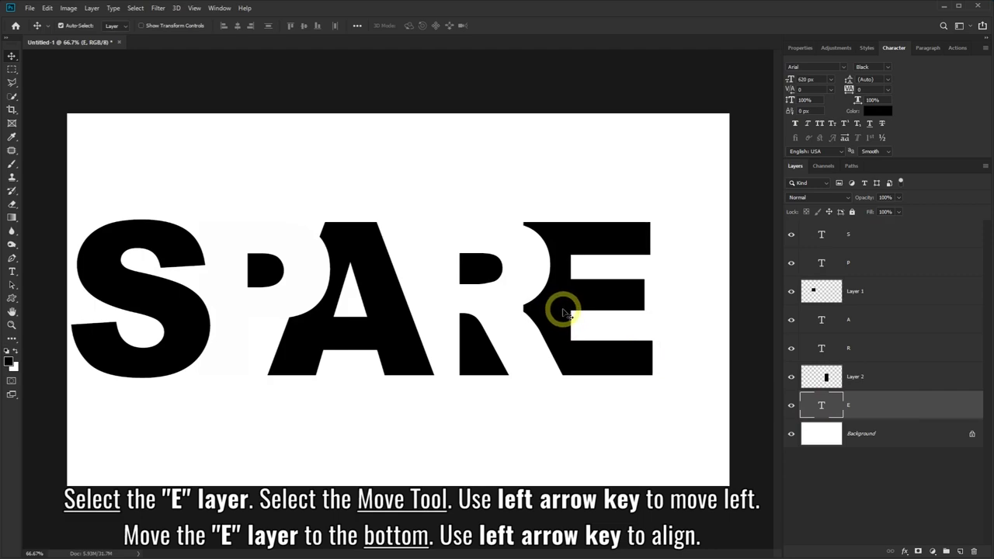
key("Left")
key("Left")
key("Left")
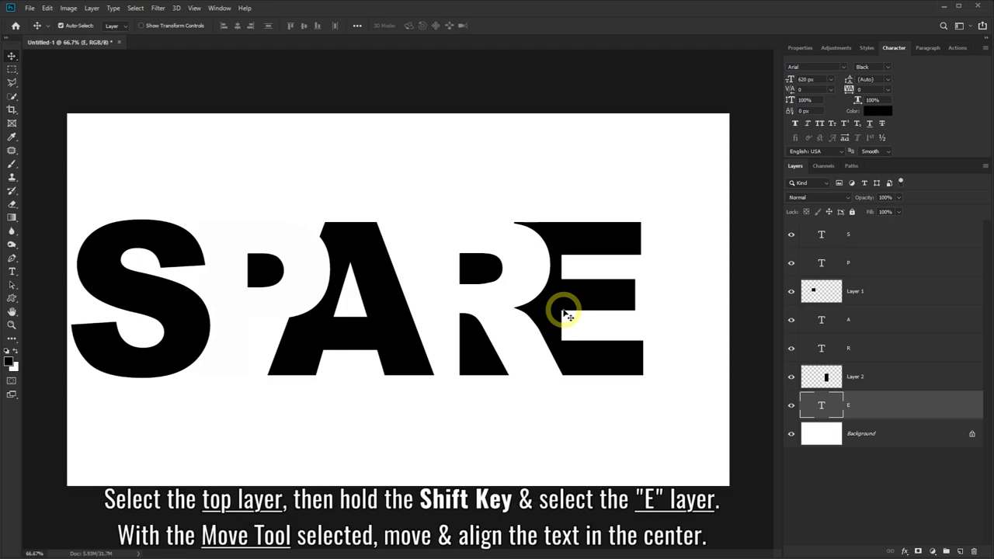
Step: Select all letter layers from S to E and drag the word right to centre it
left_click(897, 240)
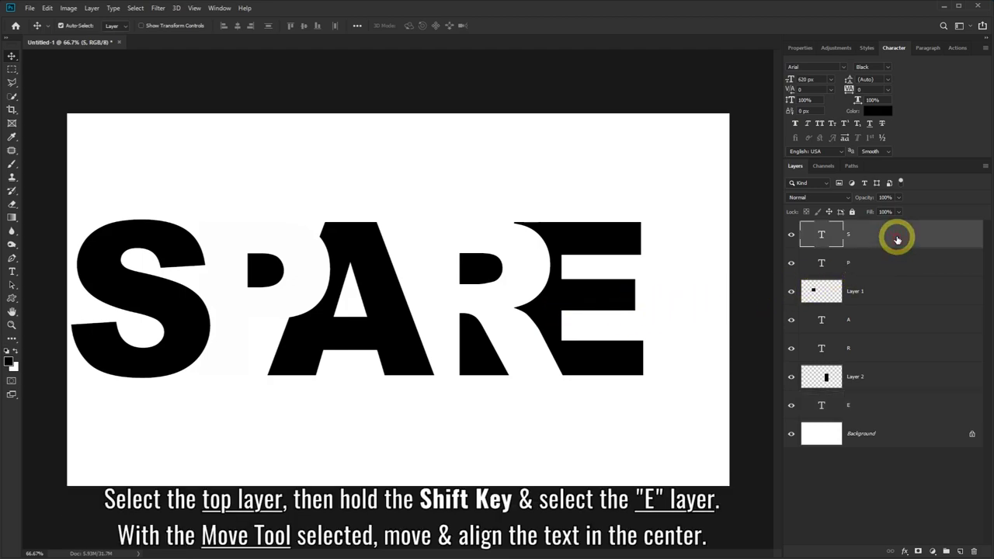
left_click(898, 405, "shift")
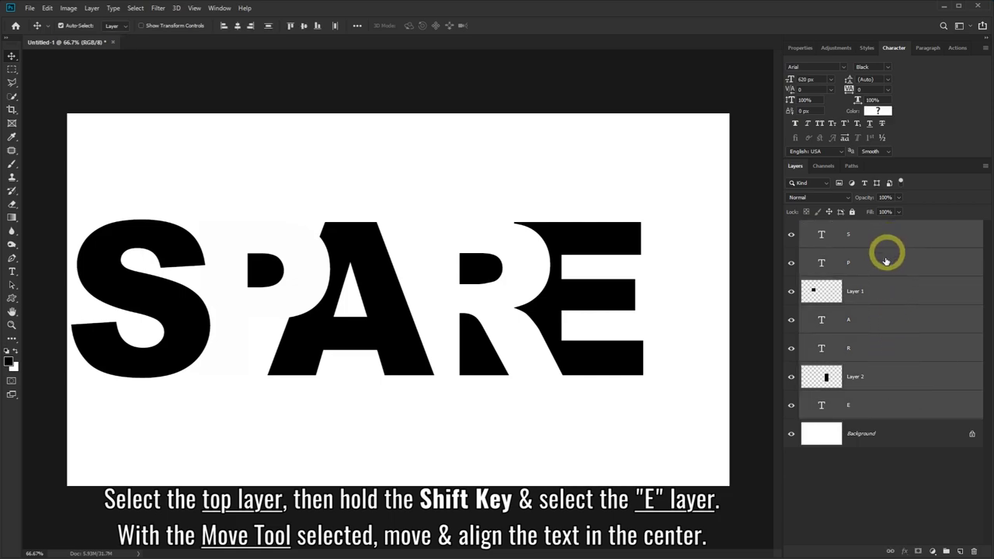
left_click_drag(378, 285, 418, 296)
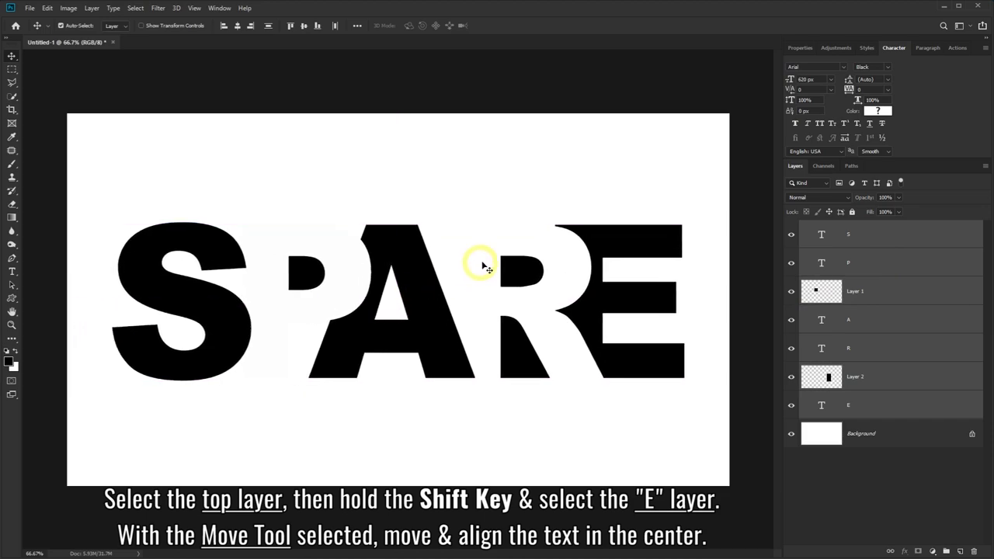